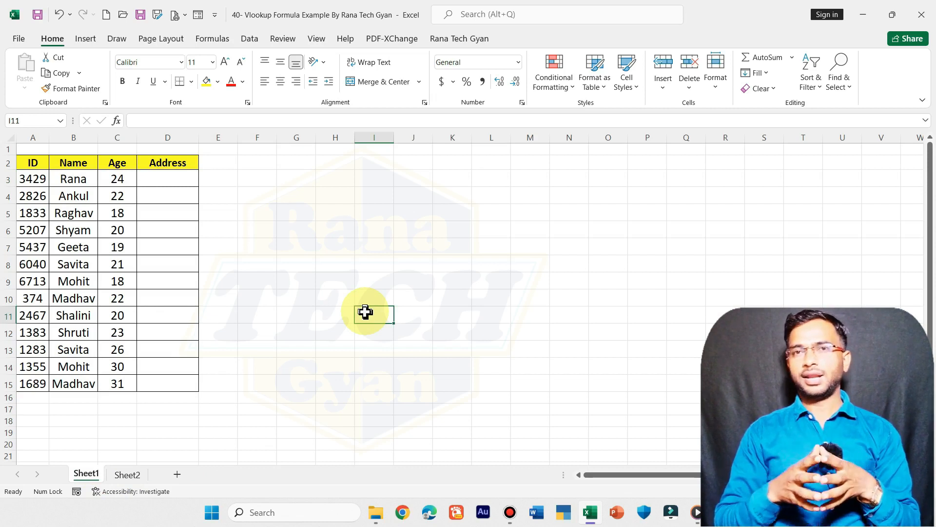
# Compare the empty Address column on Sheet1 with the list of names and addresses on Sheet2
pyautogui.press('super+plus')
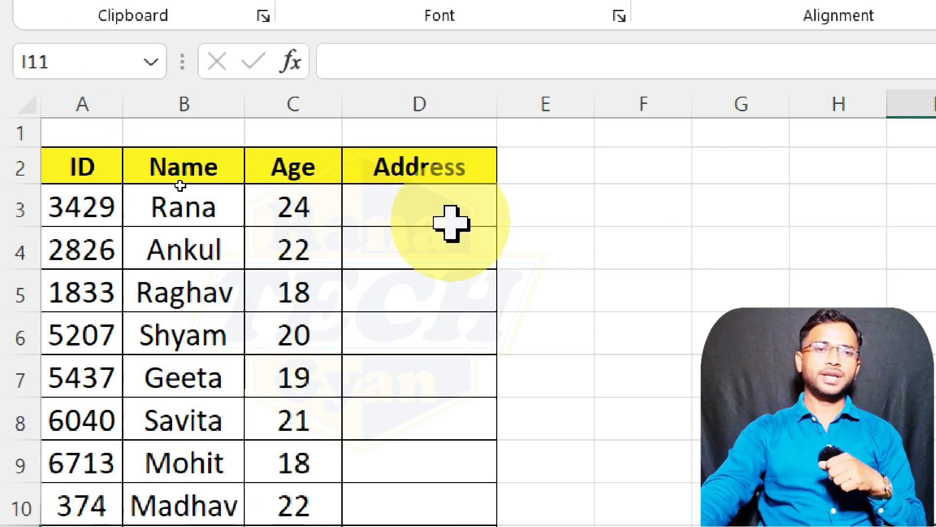
pyautogui.click(440, 209)
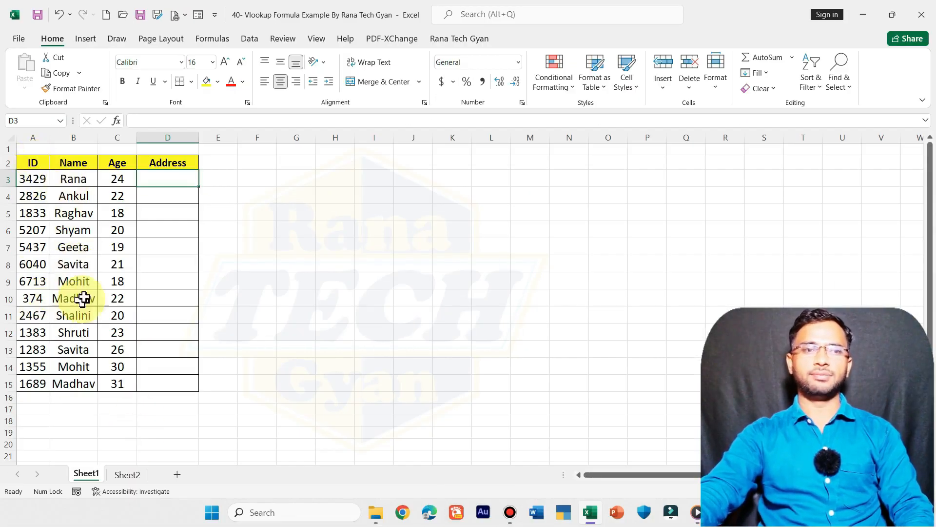
pyautogui.click(127, 475)
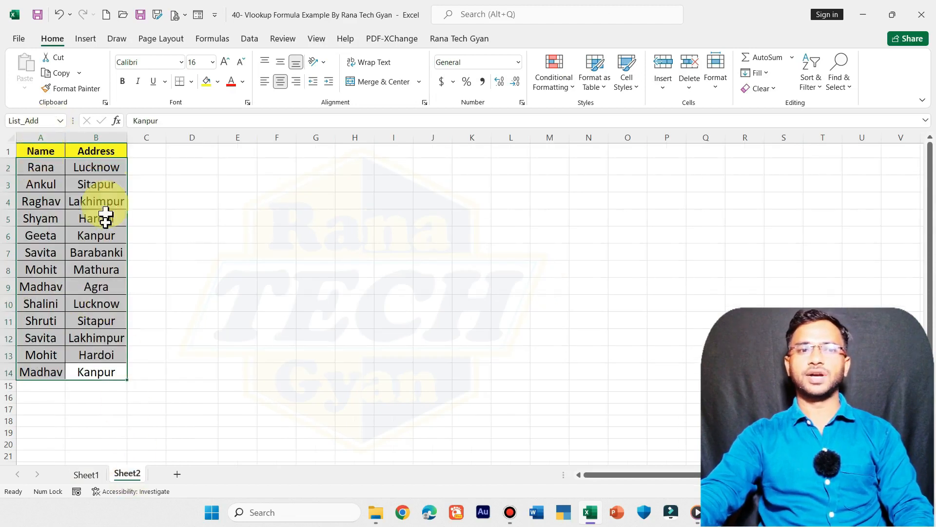
pyautogui.click(91, 475)
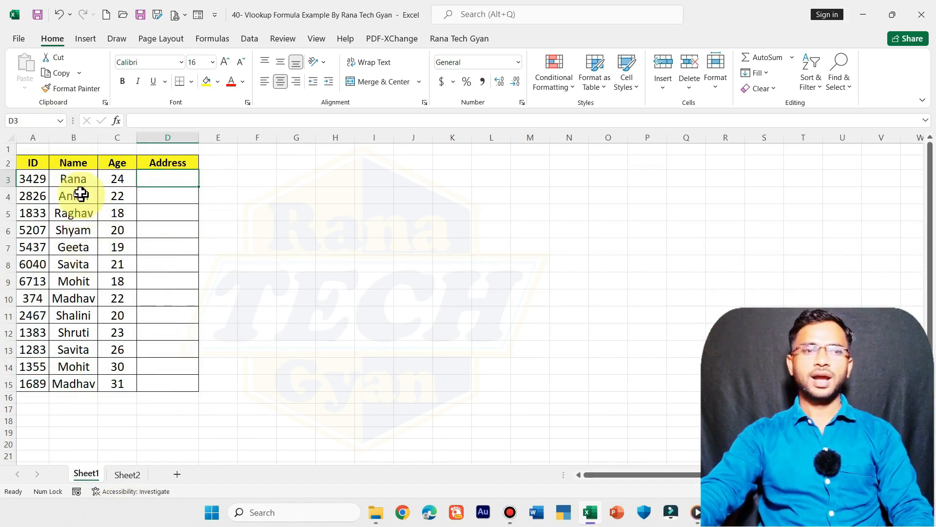
pyautogui.click(121, 476)
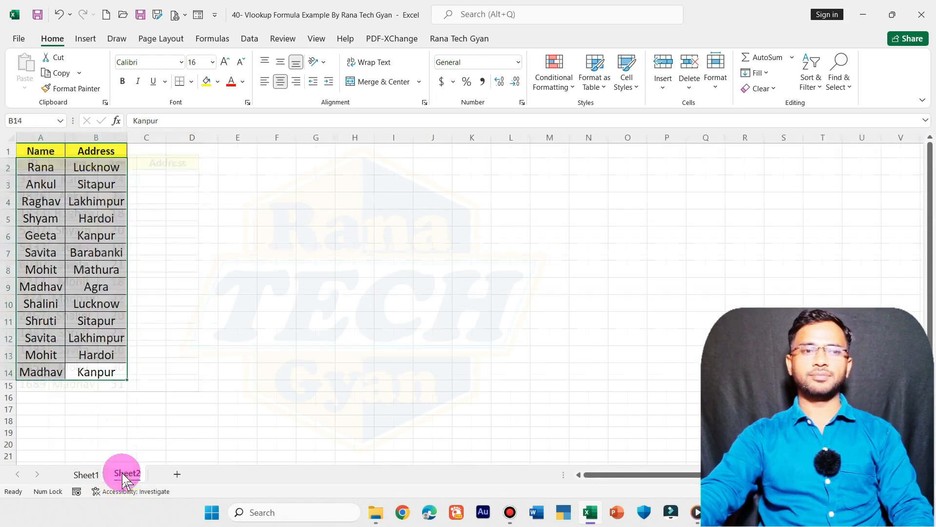
pyautogui.click(45, 167)
pyautogui.moveTo(45, 167); pyautogui.dragTo(97, 371)
# On Sheet2, cut the entry in A2:B2 and insert it directly above row 5
pyautogui.click(45, 167)
pyautogui.moveTo(45, 167); pyautogui.dragTo(89, 167)
pyautogui.hotkey('ctrl', 'x')
pyautogui.rightClick(9, 219)
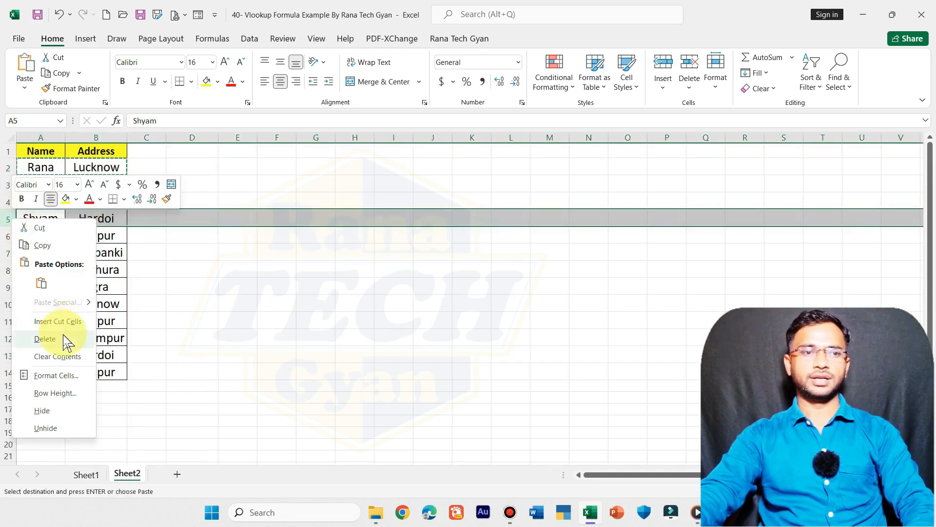
pyautogui.click(57, 321)
# Move the entry in row 9 of Sheet2 to directly above row 12
pyautogui.click(8, 270)
pyautogui.click(9, 286)
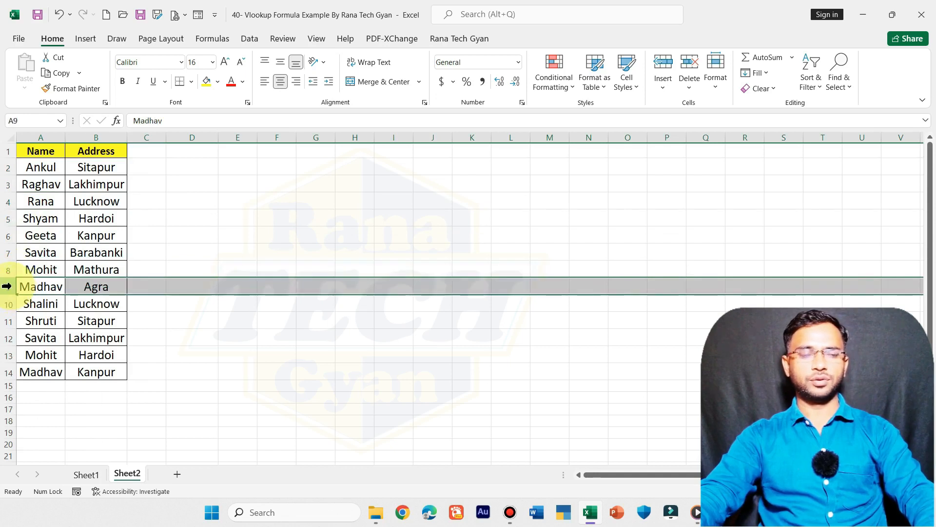
pyautogui.hotkey('ctrl', 'x')
pyautogui.rightClick(8, 338)
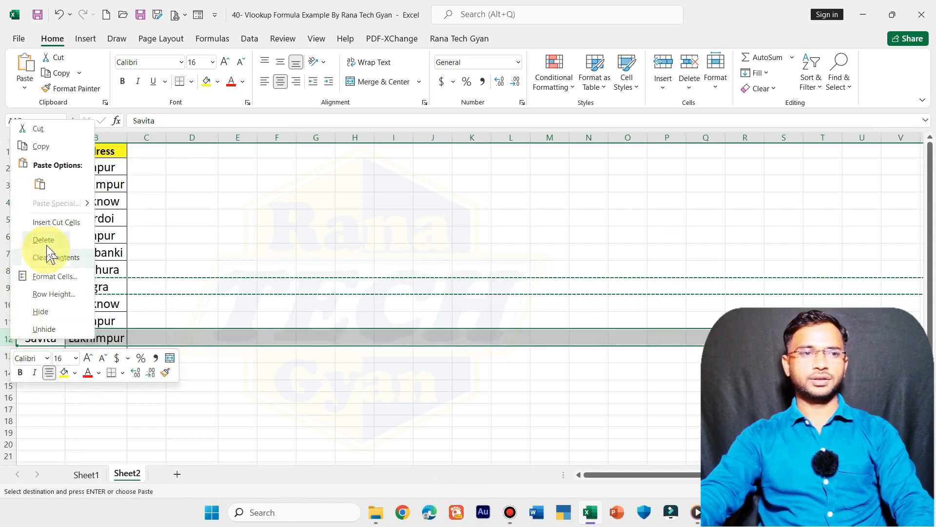
pyautogui.click(46, 223)
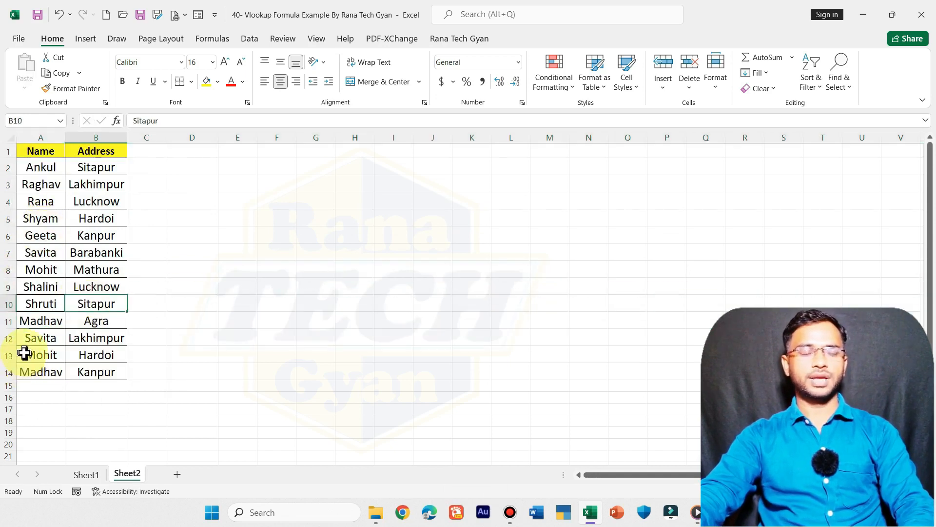
# Move the entry in row 12 of Sheet2 to the first data row, directly below the headers
pyautogui.rightClick(12, 339)
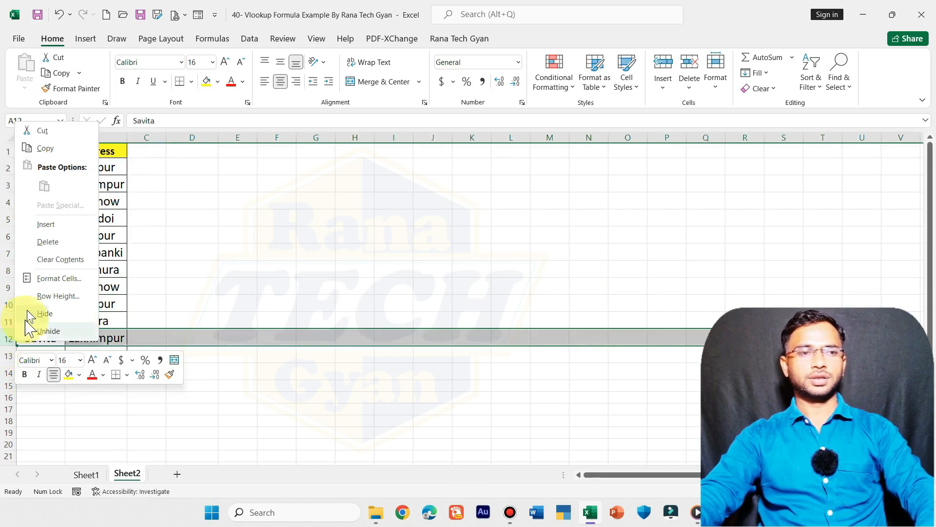
pyautogui.click(43, 131)
pyautogui.rightClick(9, 171)
pyautogui.click(56, 273)
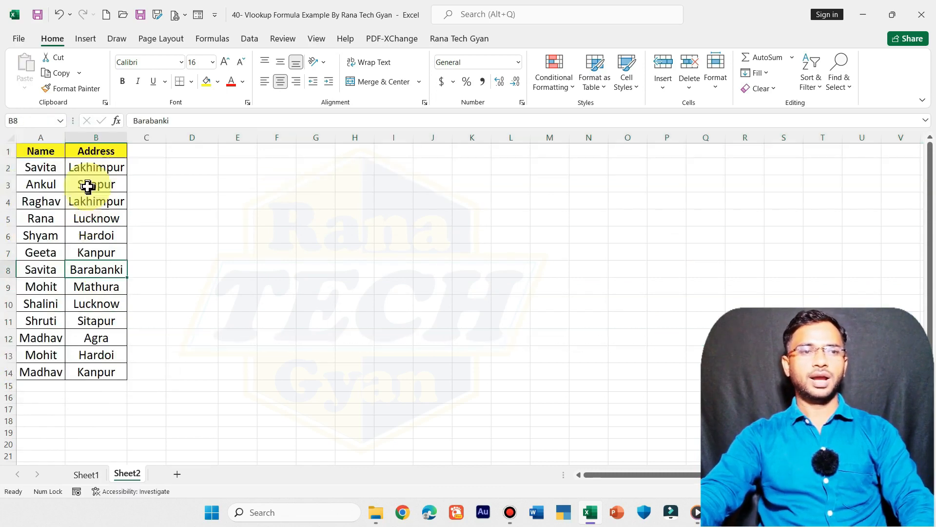
# Compare the reordered names and addresses on Sheet2 with the order of names on Sheet1
pyautogui.click(90, 473)
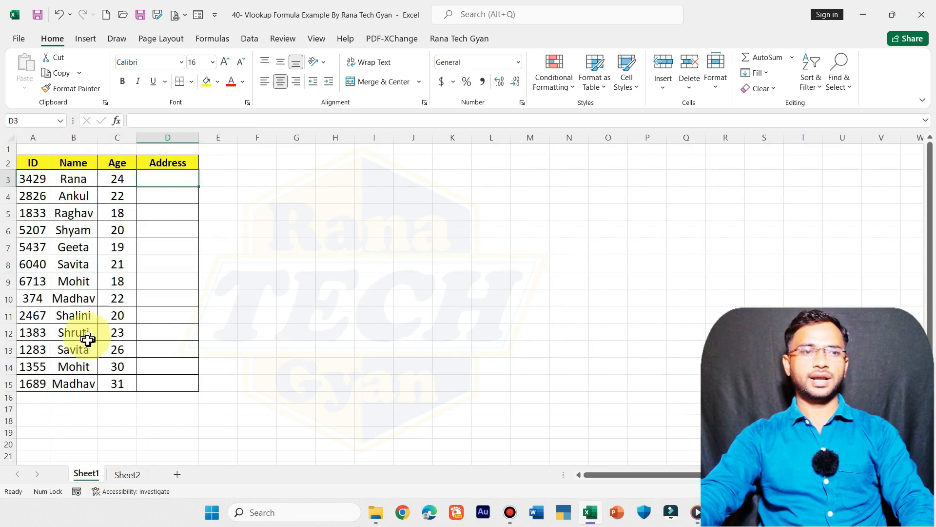
pyautogui.click(128, 469)
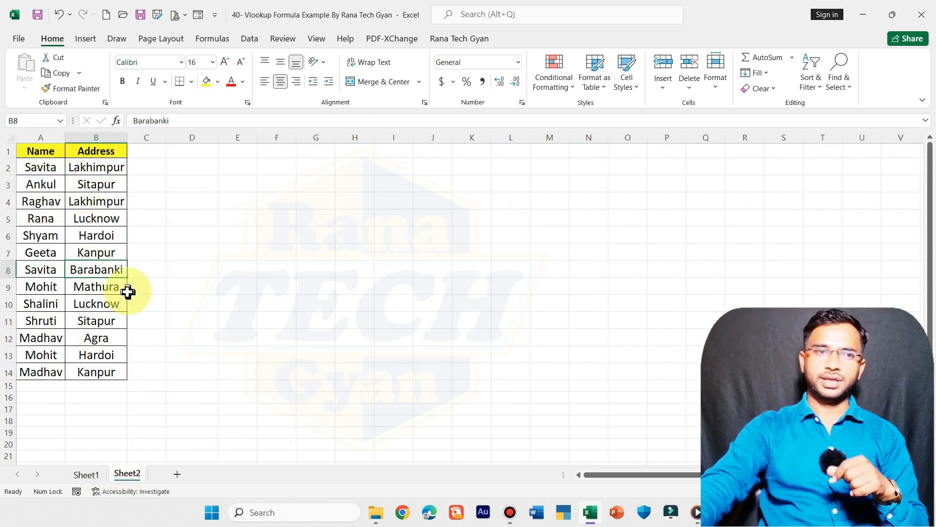
pyautogui.click(82, 168)
pyautogui.moveTo(82, 168); pyautogui.dragTo(93, 375)
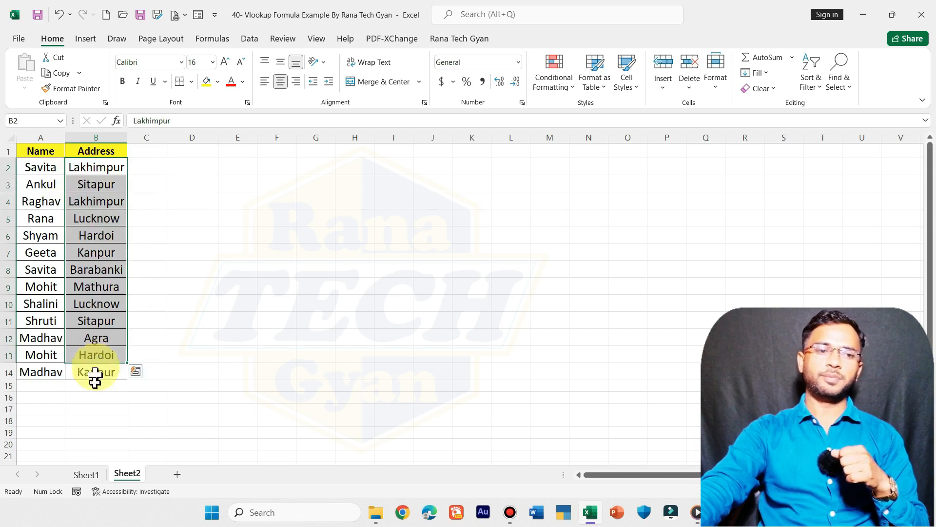
pyautogui.click(93, 473)
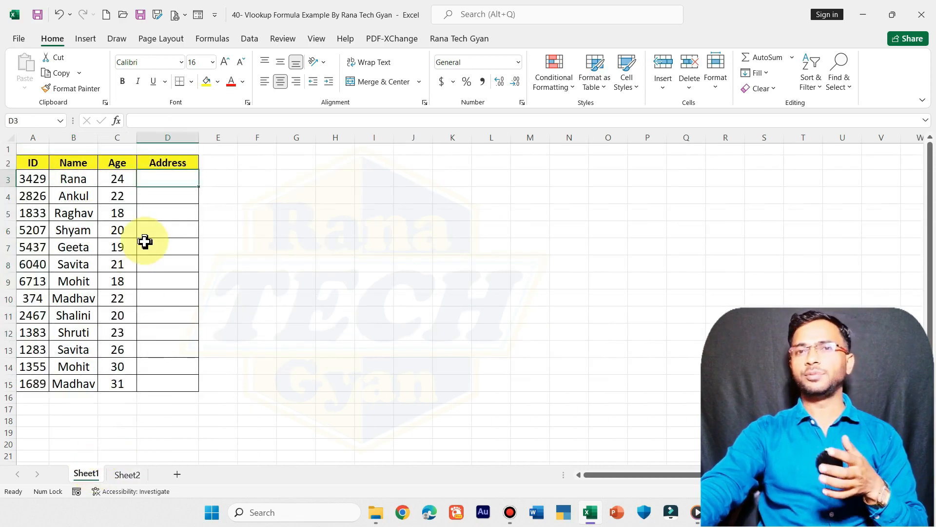
pyautogui.click(134, 475)
pyautogui.click(93, 474)
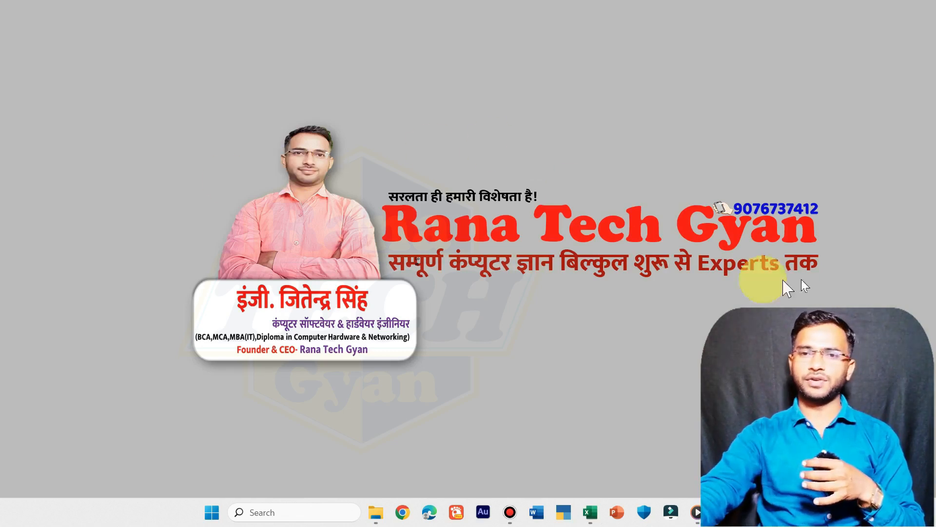
# Switch to Excel and start a VLOOKUP formula in cell D3 of Sheet1 with B3 as the lookup value
pyautogui.click(590, 511)
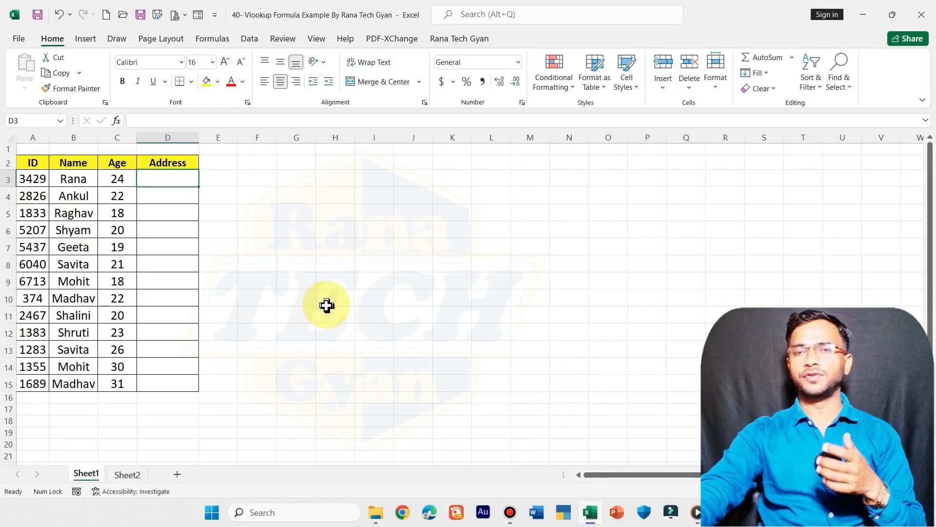
pyautogui.press('super+plus')
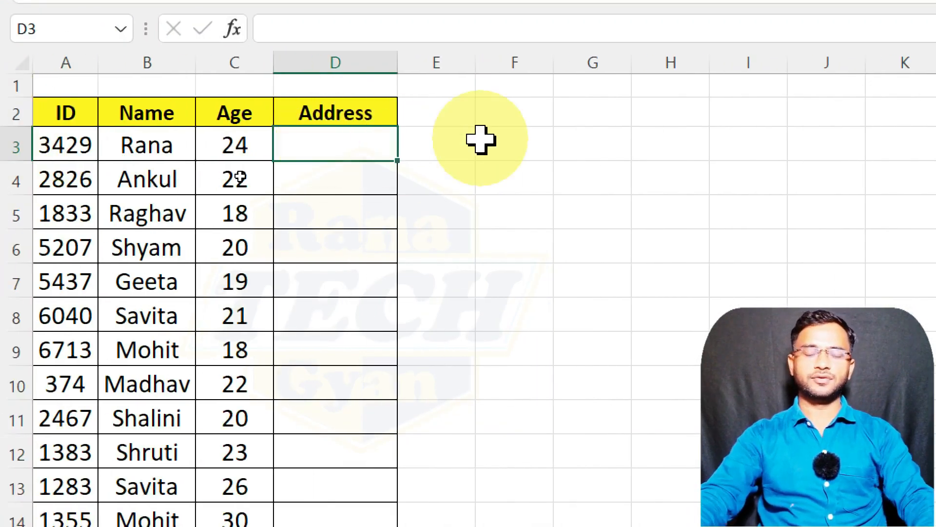
pyautogui.write('=')
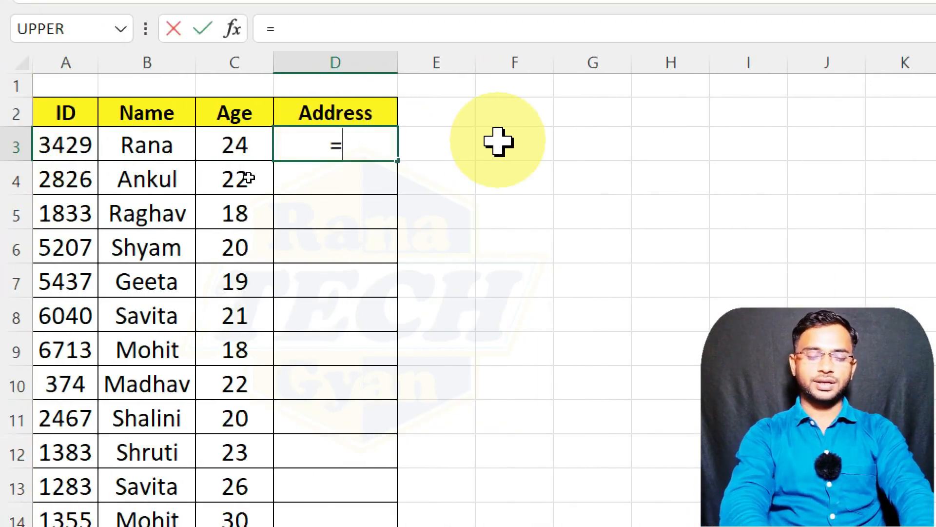
pyautogui.write('vl')
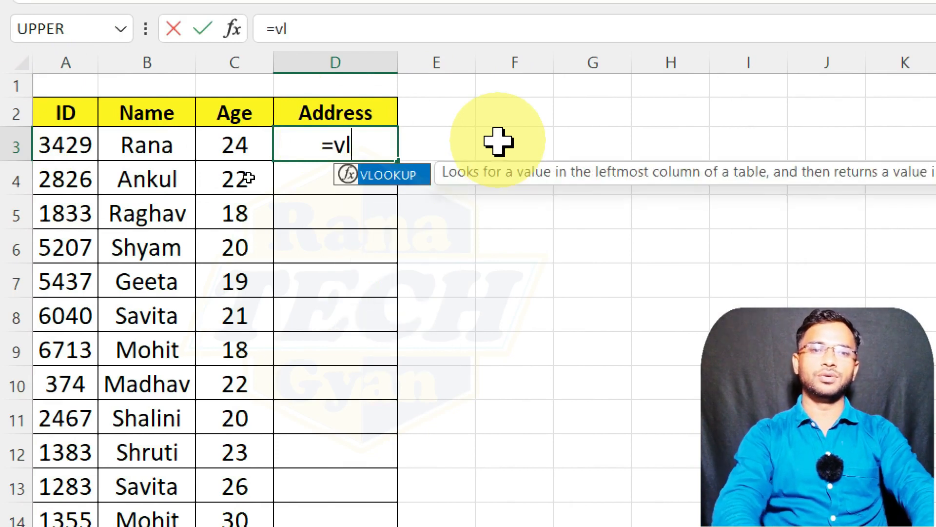
pyautogui.press('Tab')
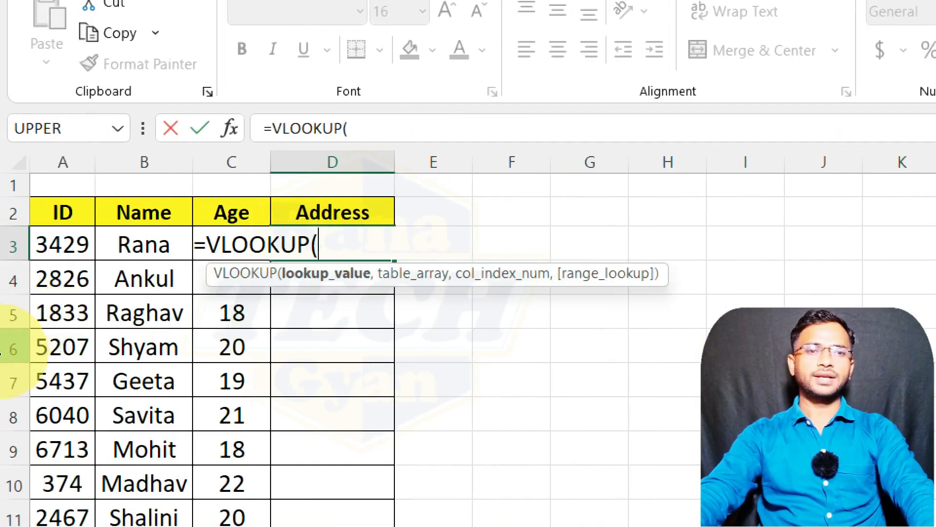
pyautogui.click(137, 244)
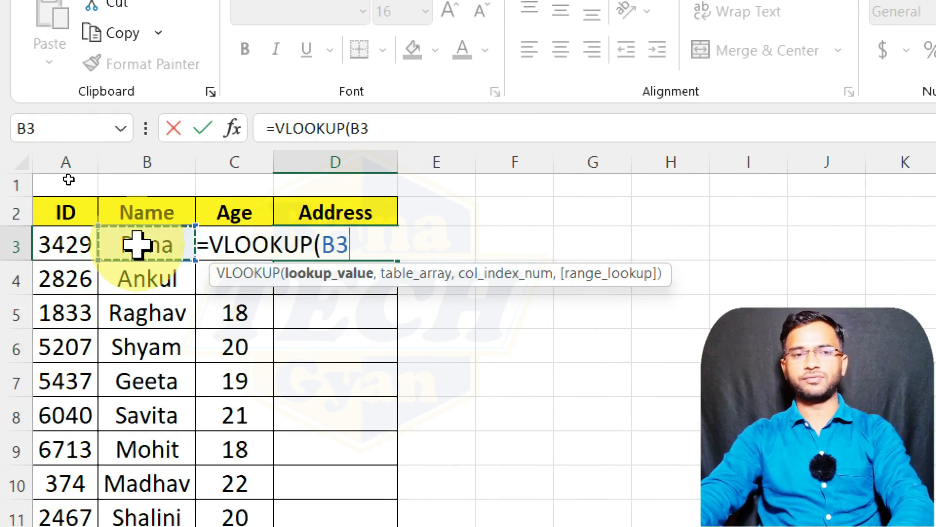
pyautogui.write(',')
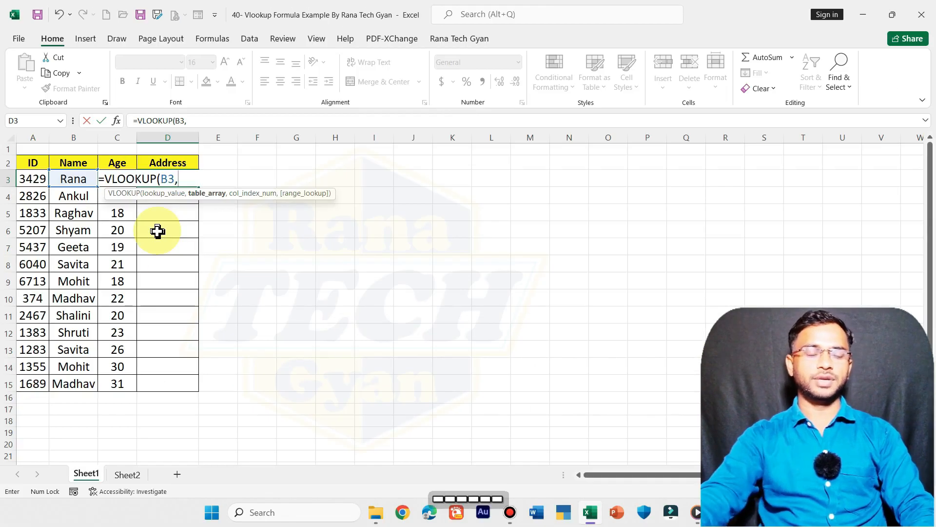
# Set the VLOOKUP table array to the range A2:B14 on Sheet2
pyautogui.click(128, 475)
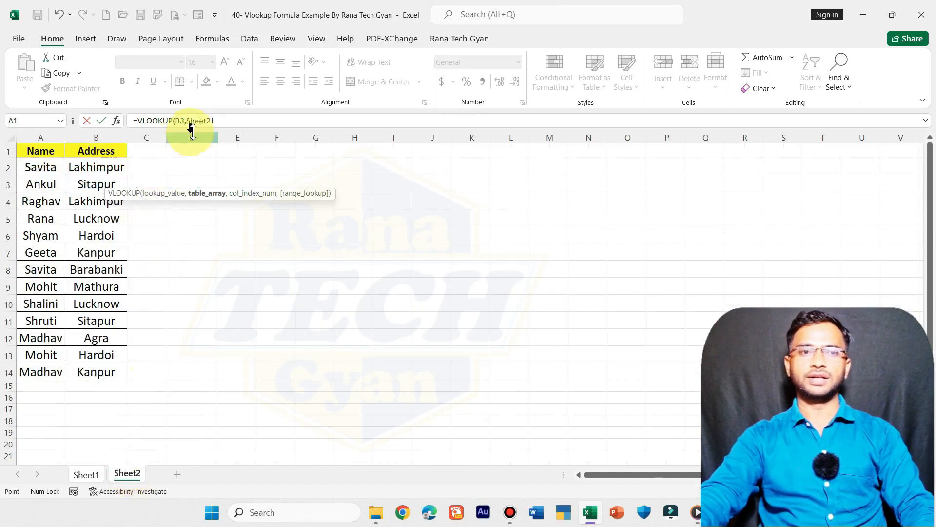
pyautogui.moveTo(26, 167); pyautogui.dragTo(102, 370)
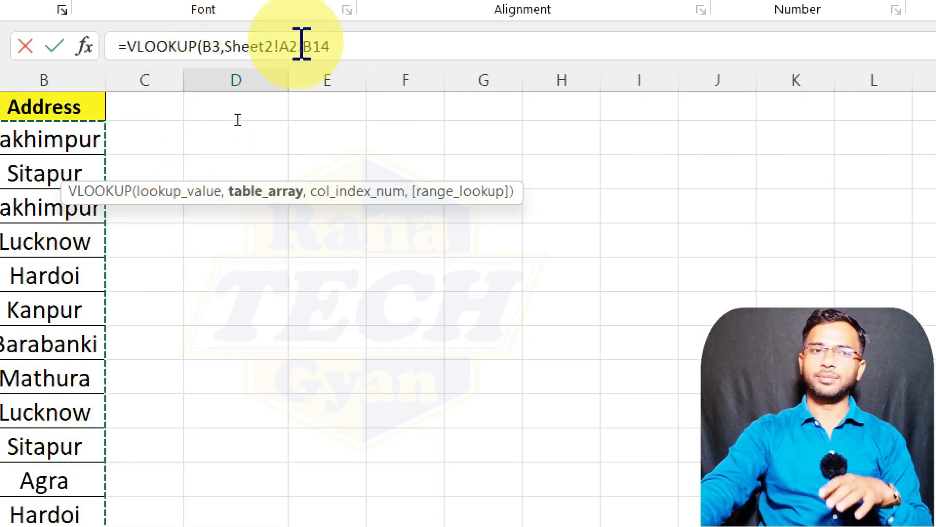
pyautogui.click(343, 51)
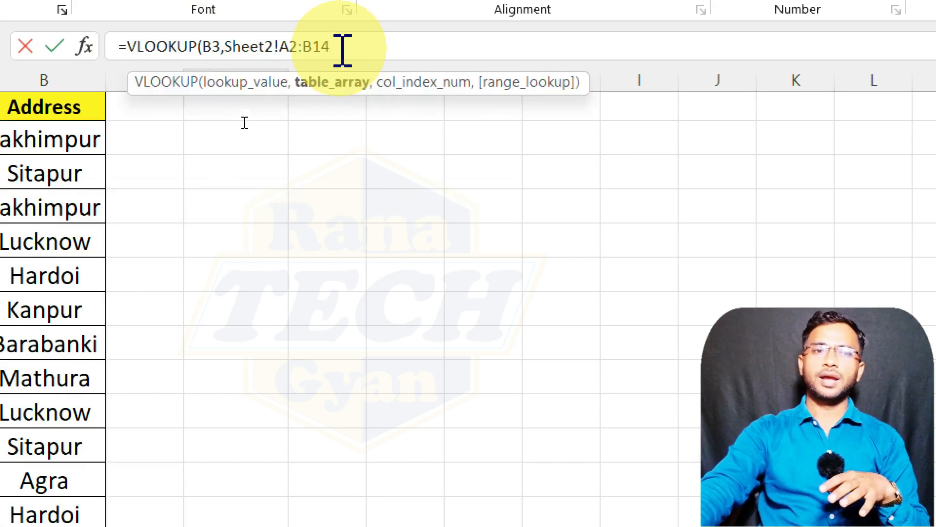
pyautogui.write(',')
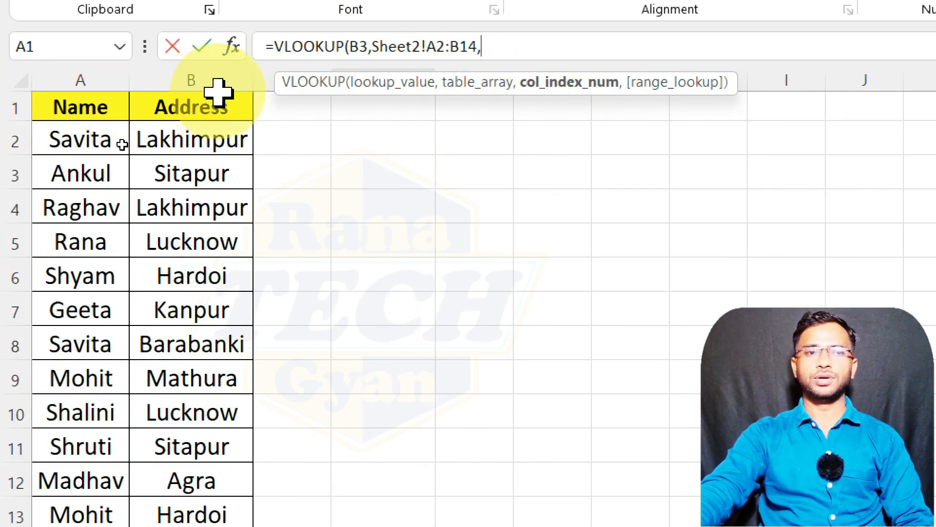
# Complete the D3 formula with column index 2 and FALSE for an exact match, and check its result against Sheet2
pyautogui.write('2,')
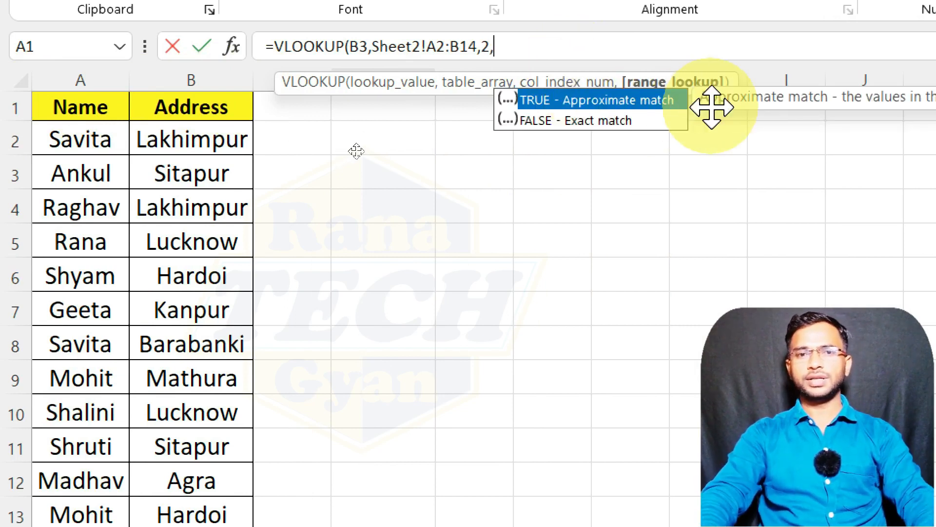
pyautogui.press('Down')
pyautogui.press('Tab')
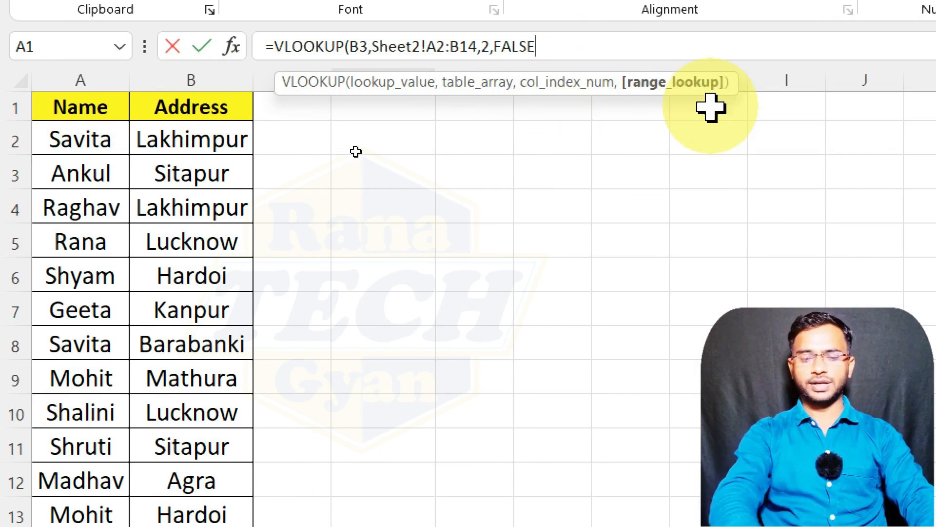
pyautogui.write(')')
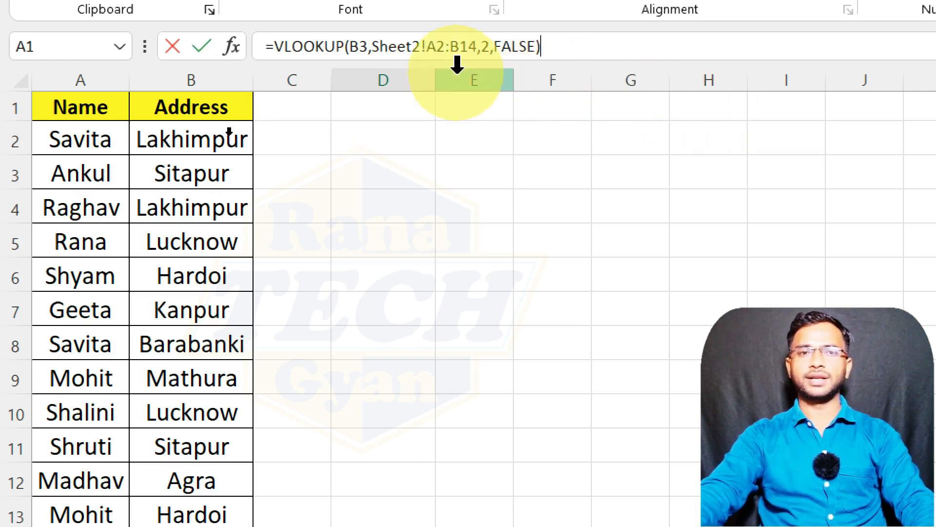
pyautogui.press('Return')
pyautogui.click(323, 166)
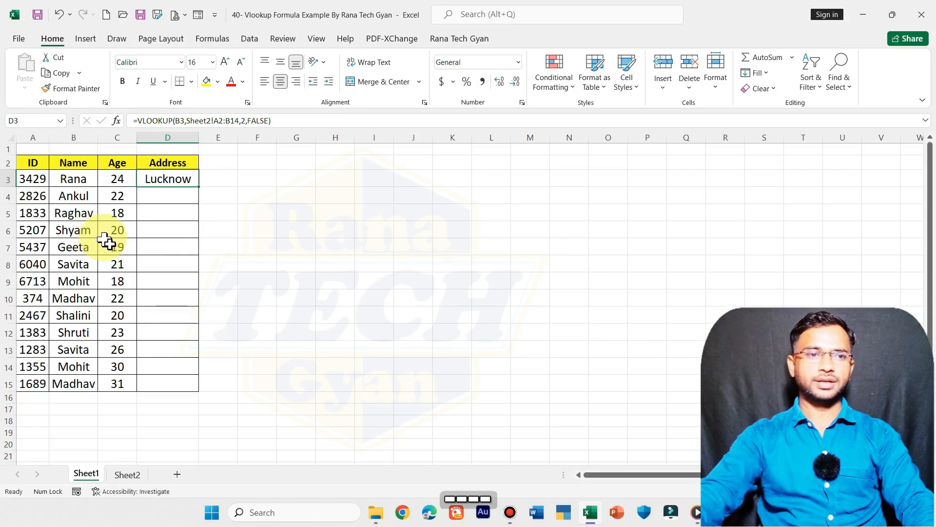
pyautogui.click(128, 474)
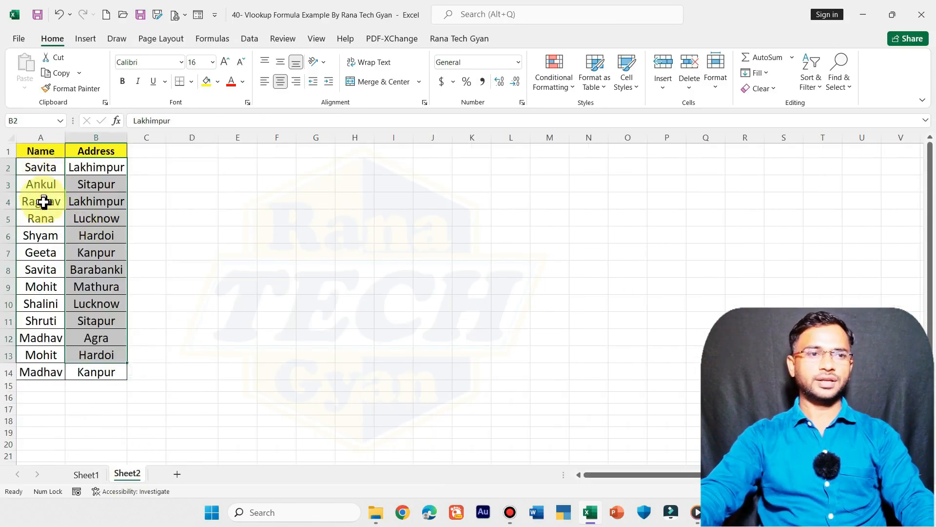
pyautogui.click(86, 474)
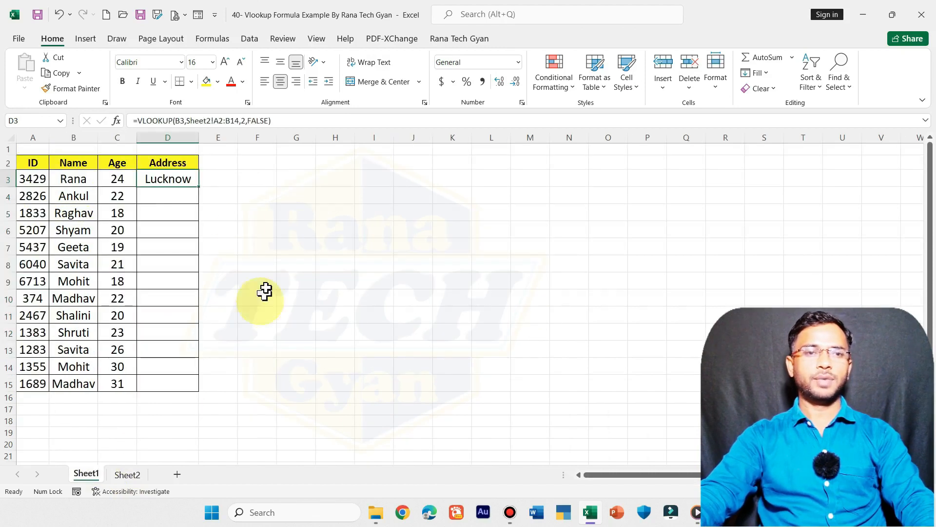
# Fill the VLOOKUP formula from D3 down the Address column to D15
pyautogui.click(171, 179)
pyautogui.moveTo(198, 186); pyautogui.dragTo(189, 383)
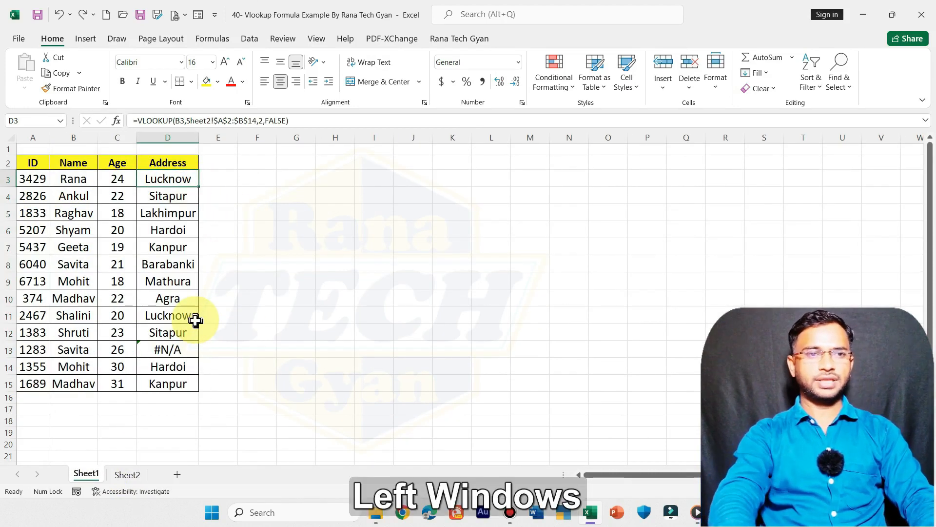
pyautogui.press('super+plus')
pyautogui.press('super+plus')
pyautogui.press('super+plus')
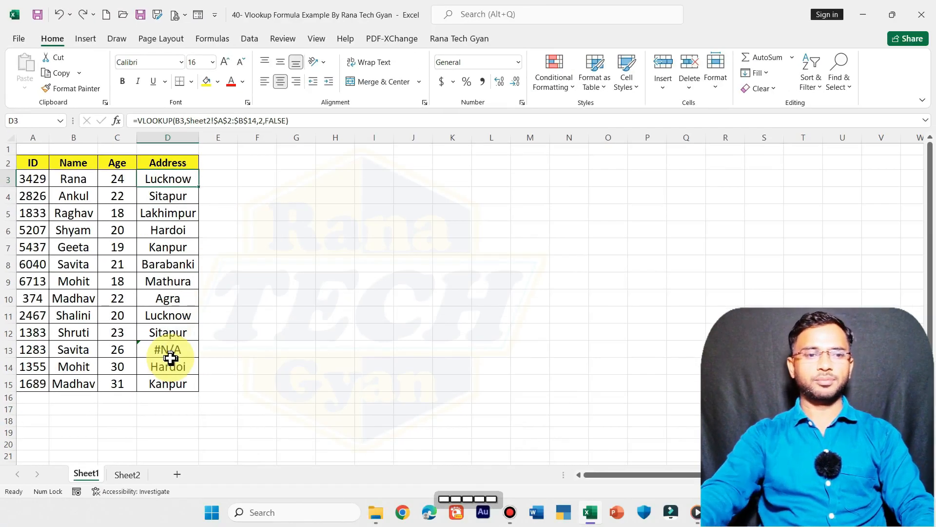
# Check the Sheet2 name and address list for entries matching the name in row 13 of Sheet1
pyautogui.click(127, 474)
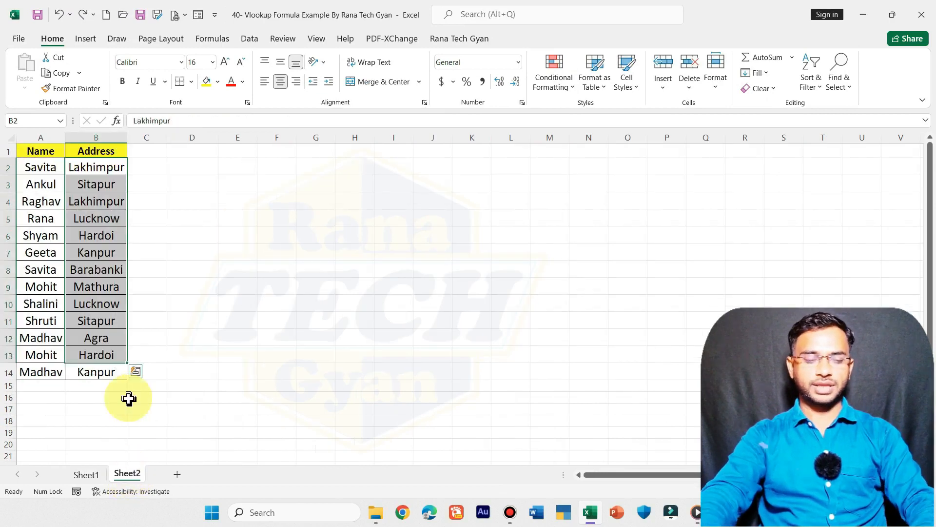
pyautogui.press('super+plus')
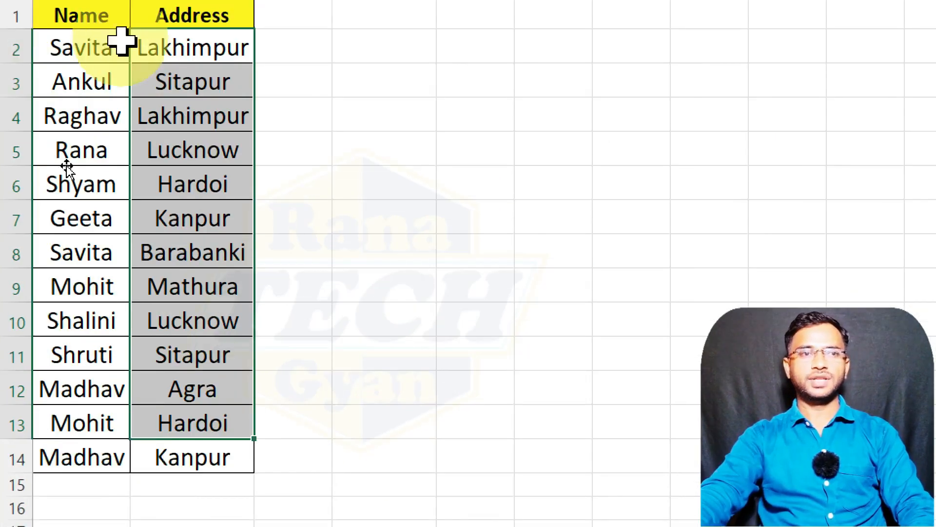
pyautogui.click(215, 46)
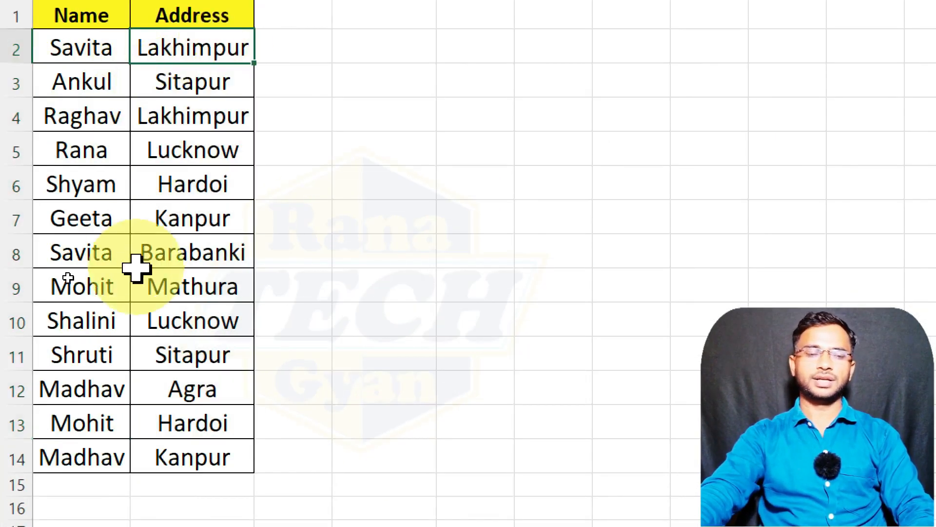
pyautogui.press('super+minus')
pyautogui.click(86, 474)
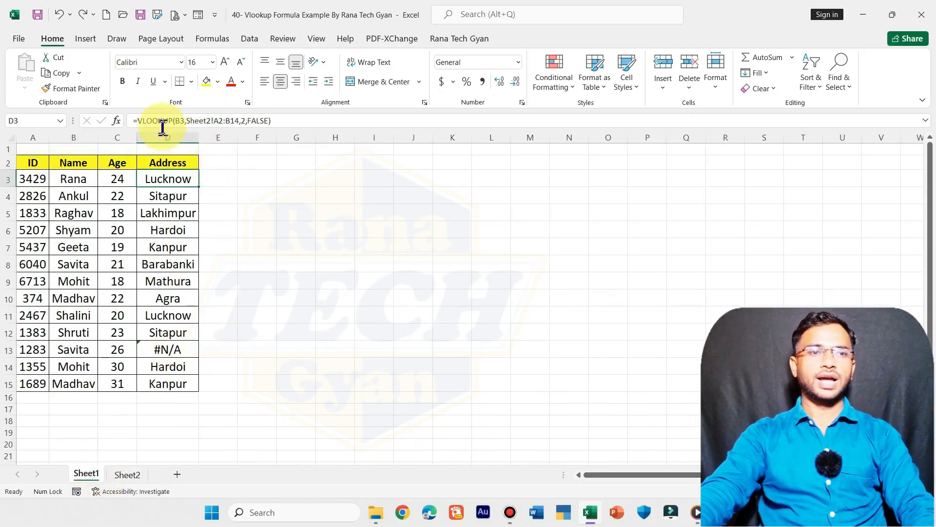
# Make the start reference A2 of the Sheet2 table array in D3's formula absolute as $A$2
pyautogui.press('super+plus')
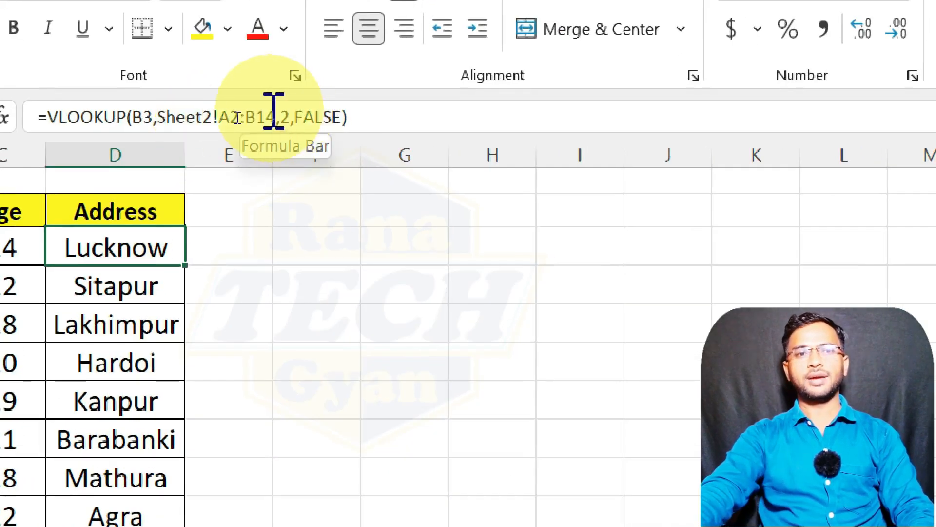
pyautogui.moveTo(271, 111); pyautogui.dragTo(218, 112)
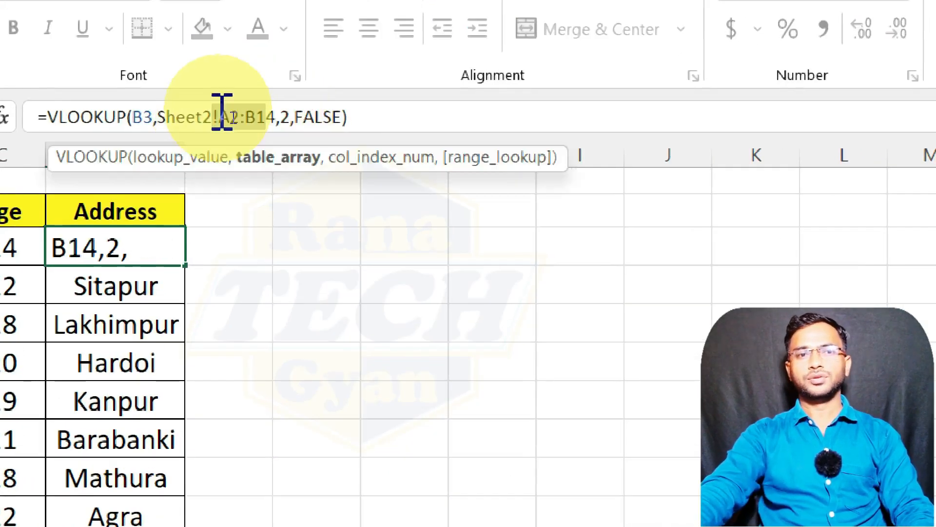
pyautogui.click(277, 119)
pyautogui.moveTo(275, 119); pyautogui.dragTo(218, 115)
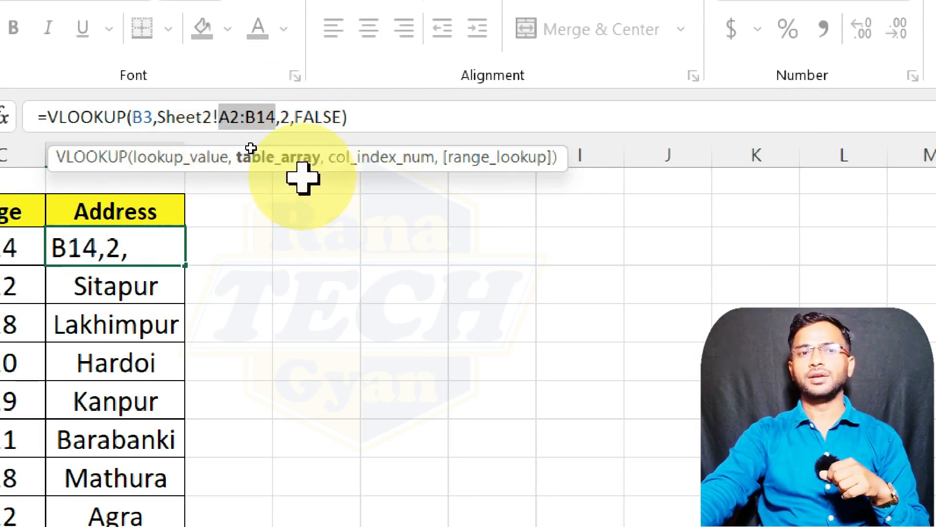
pyautogui.click(218, 123)
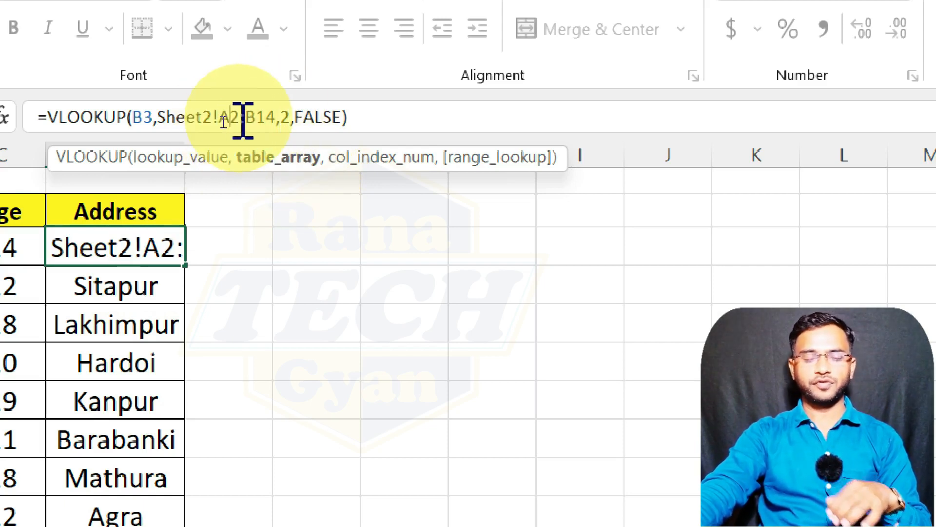
pyautogui.press('F4')
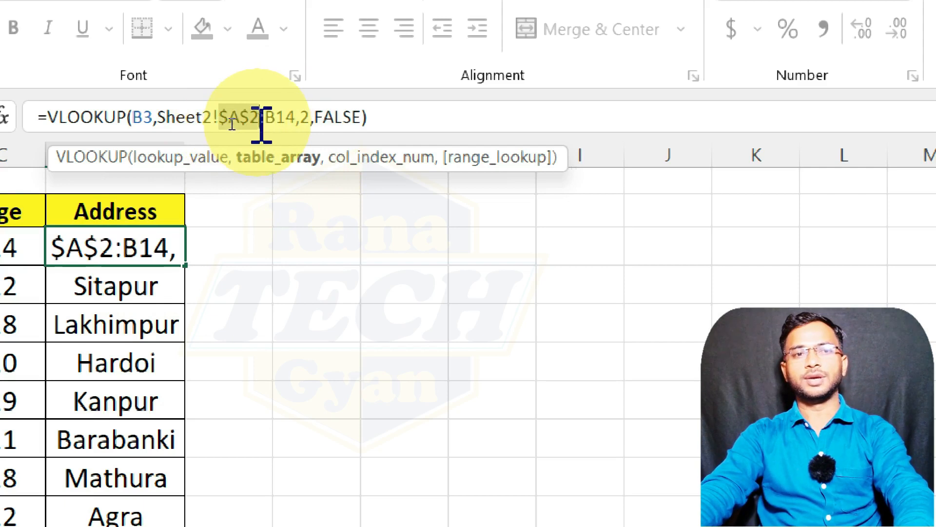
# Make the end reference B14 of the table array absolute as $B$14 and enter the D3 formula
pyautogui.click(294, 122)
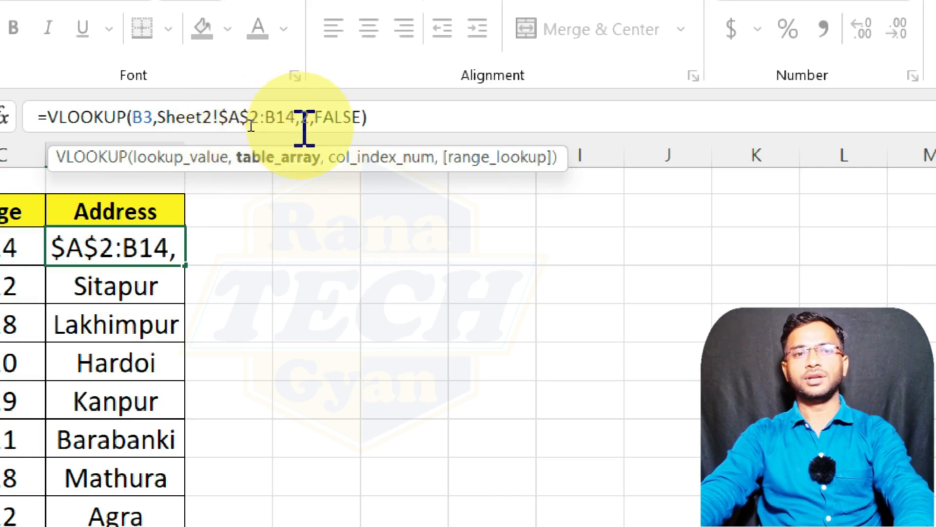
pyautogui.press('F4')
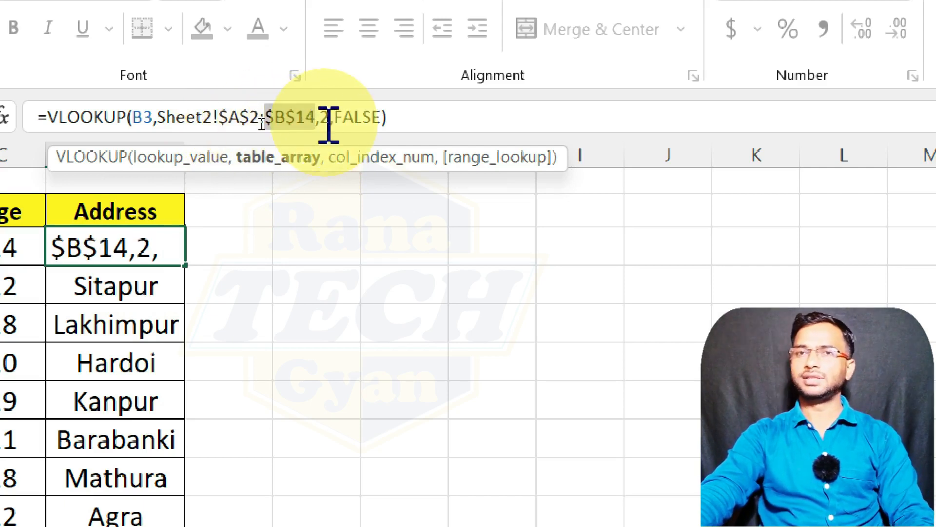
pyautogui.hotkey('ctrl', 'z')
pyautogui.hotkey('ctrl', 'y')
pyautogui.hotkey('ctrl', 'z')
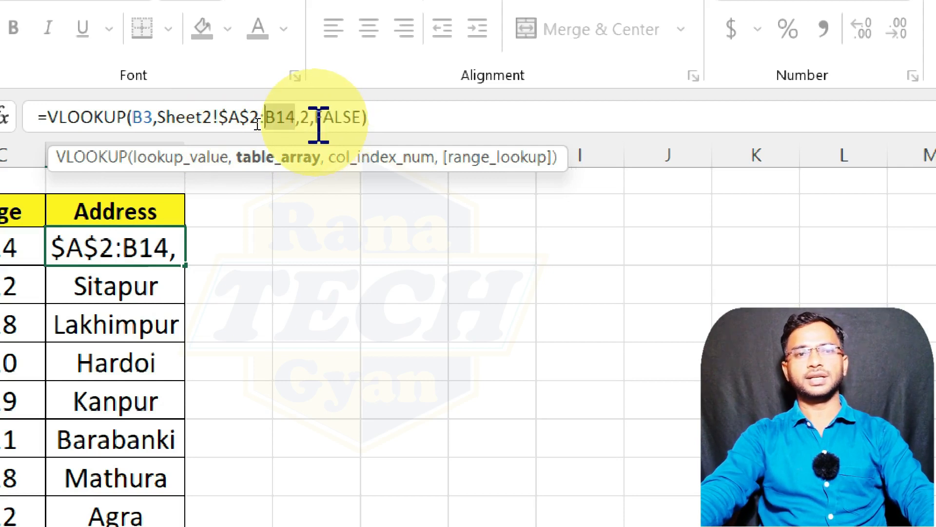
pyautogui.hotkey('ctrl', 'y')
pyautogui.hotkey('ctrl', 'z')
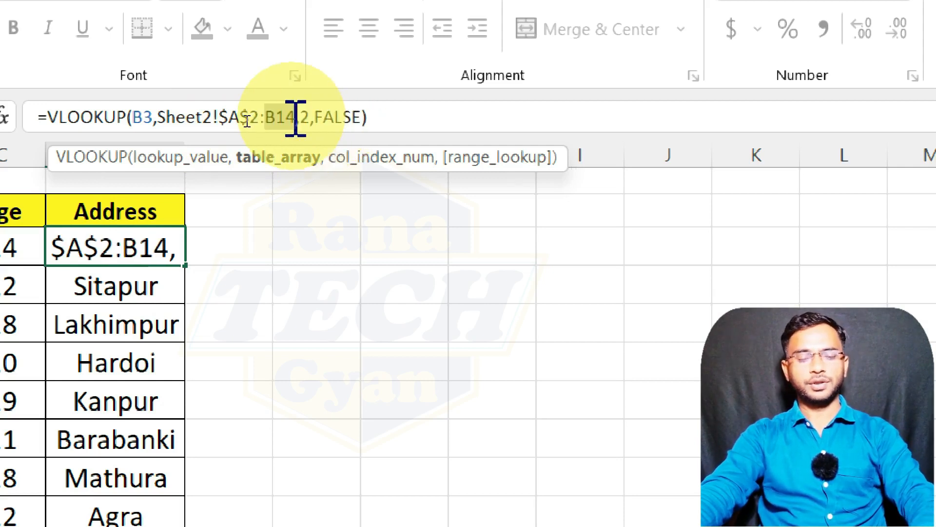
pyautogui.hotkey('ctrl', 'y')
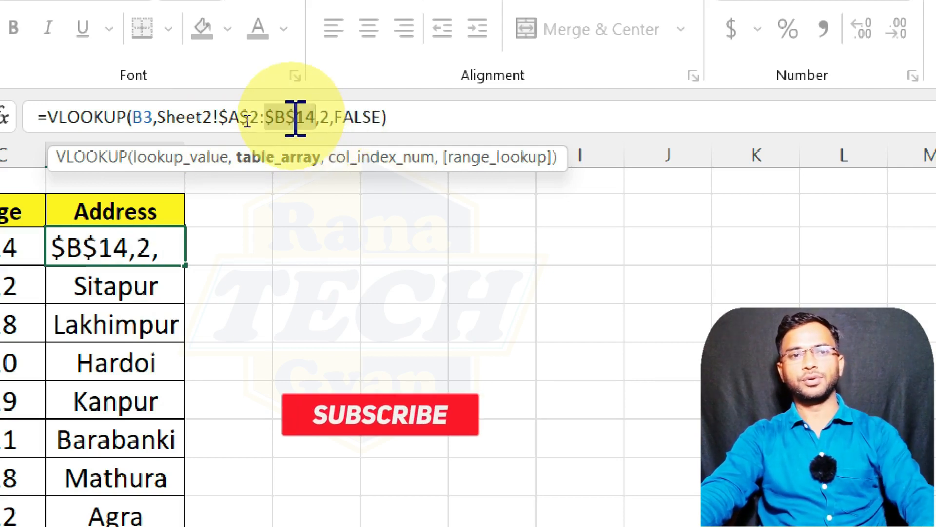
pyautogui.press('Return')
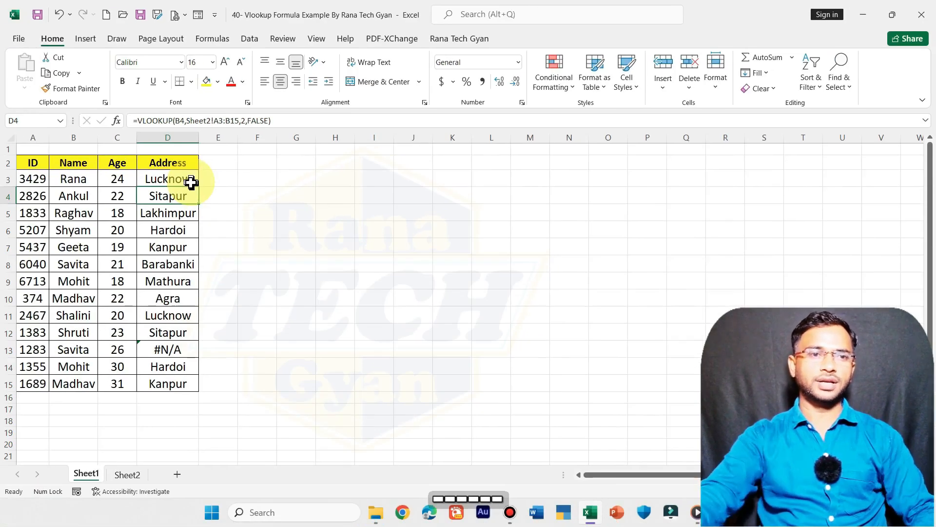
# Fill the D3 formula with the absolute table range down the Address column to D15 and review it
pyautogui.click(191, 182)
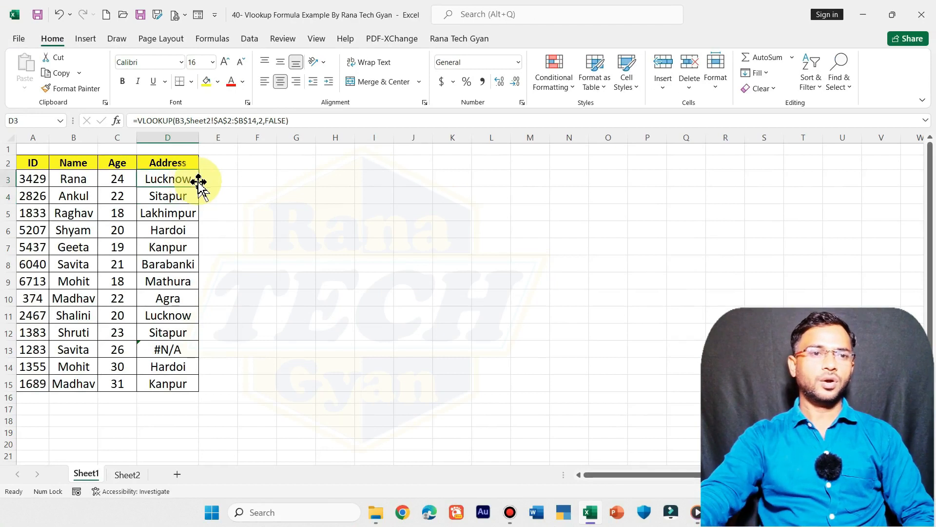
pyautogui.doubleClick(201, 186)
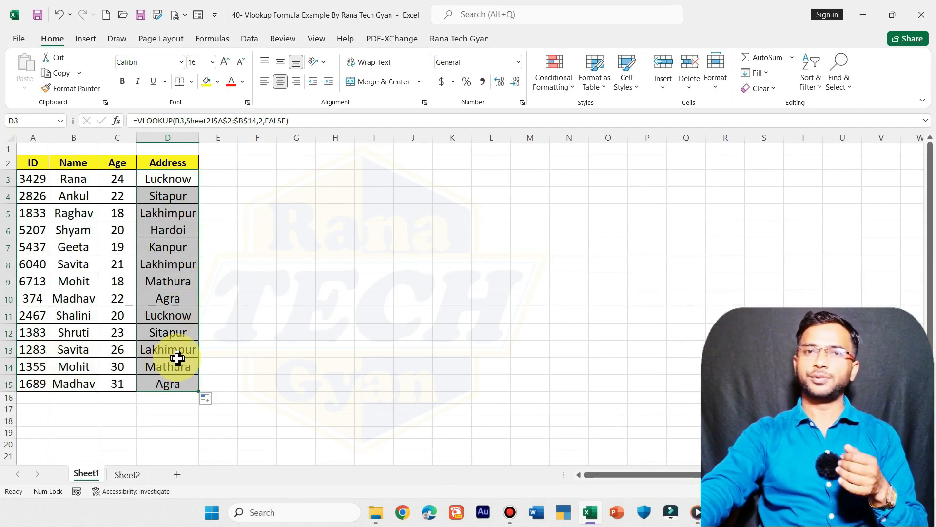
pyautogui.press('super+plus')
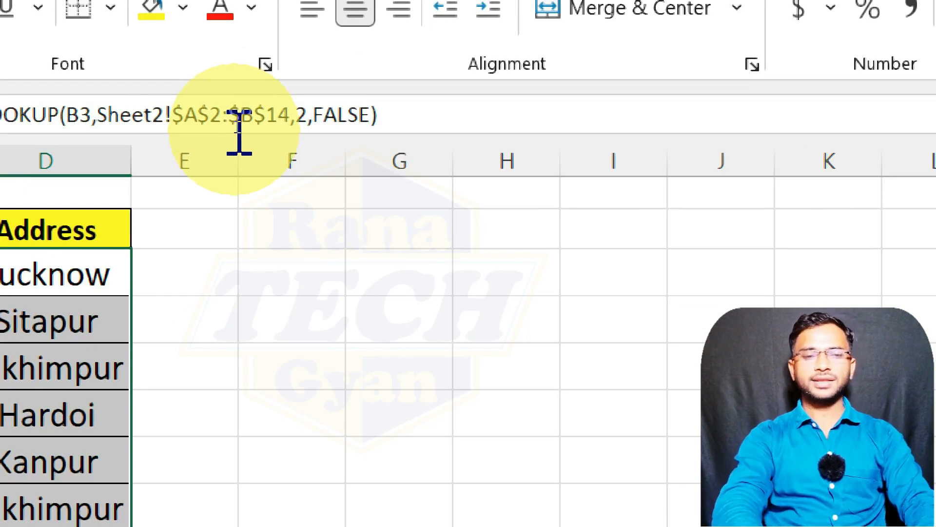
pyautogui.press('super+minus')
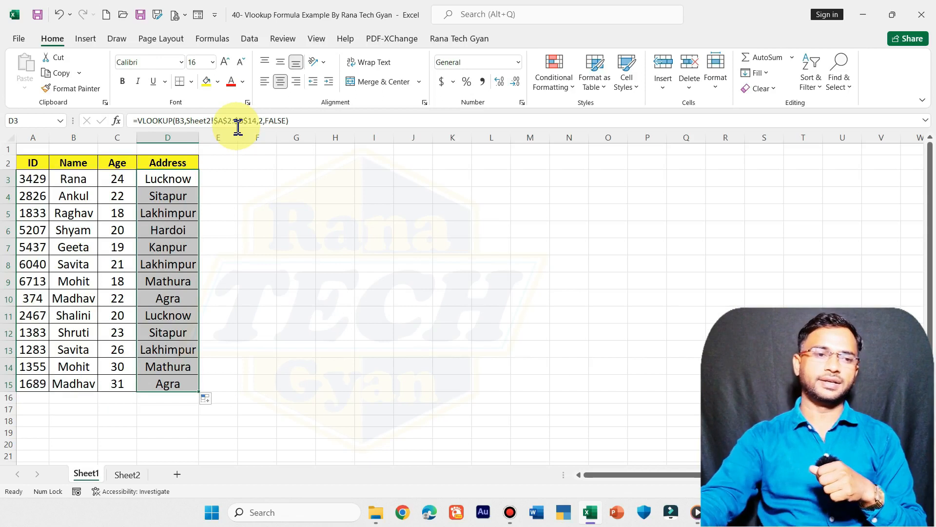
# Clear all formulas from the Address column, D3 to D15, on Sheet1
pyautogui.click(153, 178)
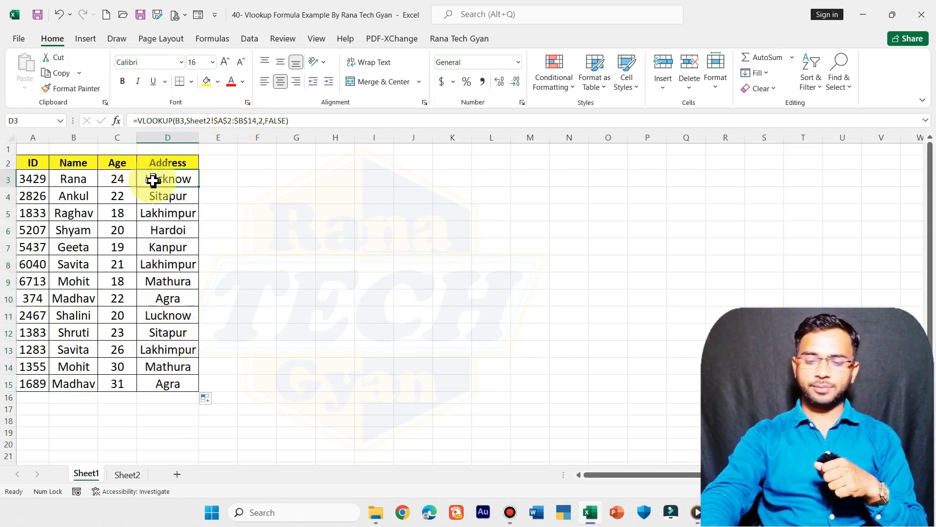
pyautogui.press('Delete')
pyautogui.moveTo(152, 180); pyautogui.dragTo(182, 385)
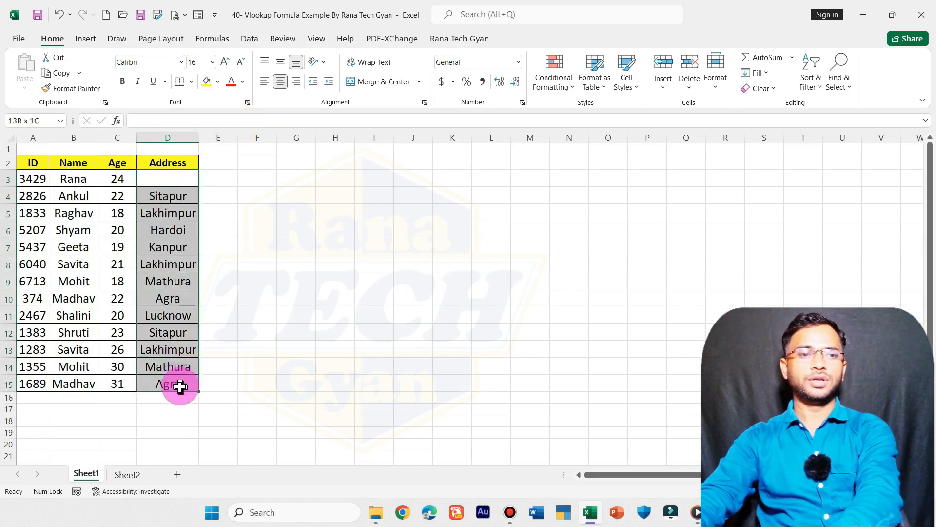
# Define the workbook-scoped name Name_list for the range A2:B14 on Sheet2 with the Name Manager
pyautogui.hotkey('ctrl', 'pagedown')
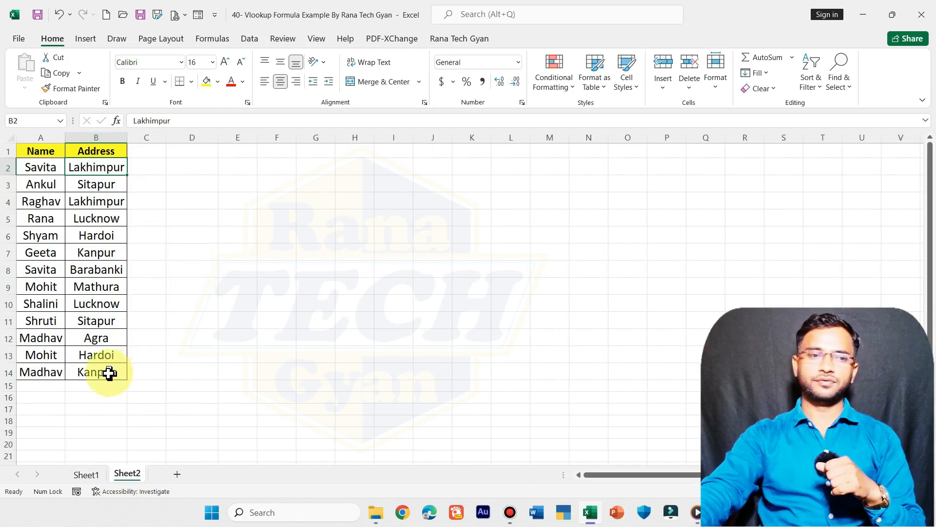
pyautogui.moveTo(108, 375); pyautogui.dragTo(9, 167)
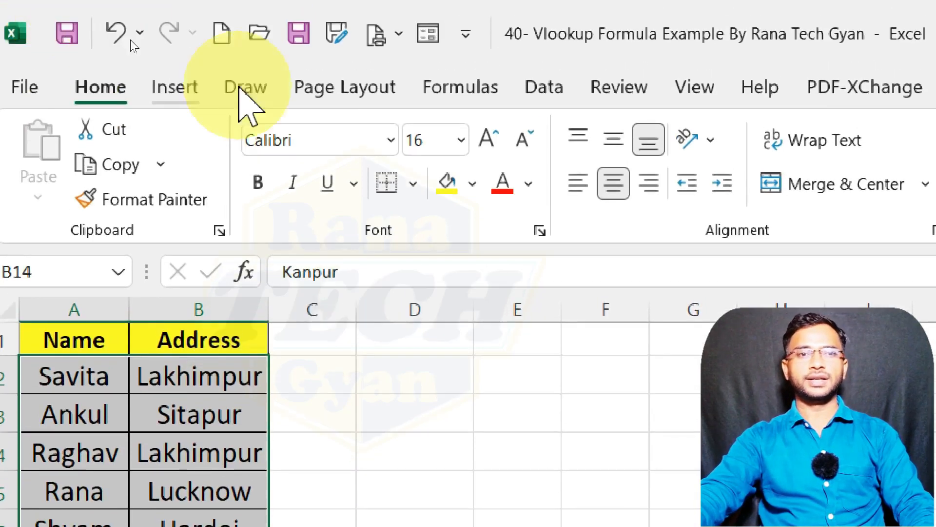
pyautogui.click(544, 86)
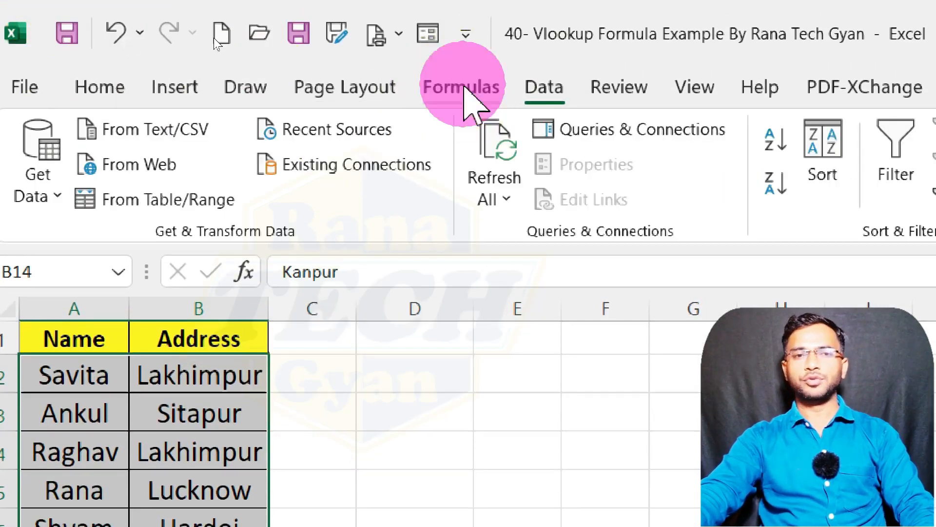
pyautogui.click(462, 87)
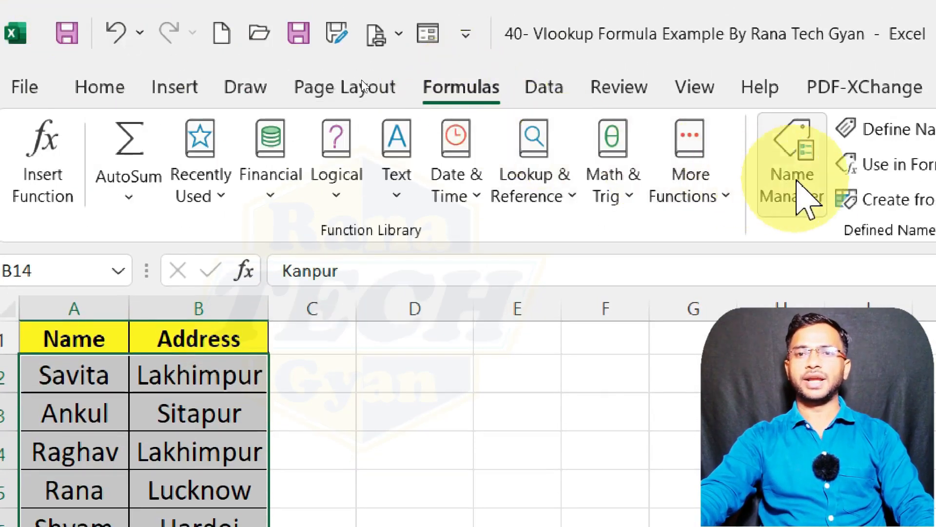
pyautogui.click(797, 182)
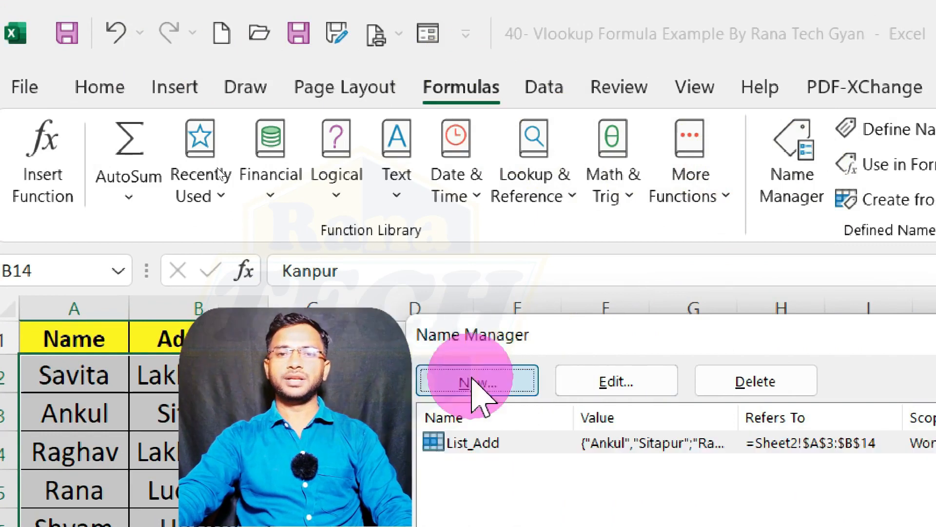
pyautogui.click(476, 383)
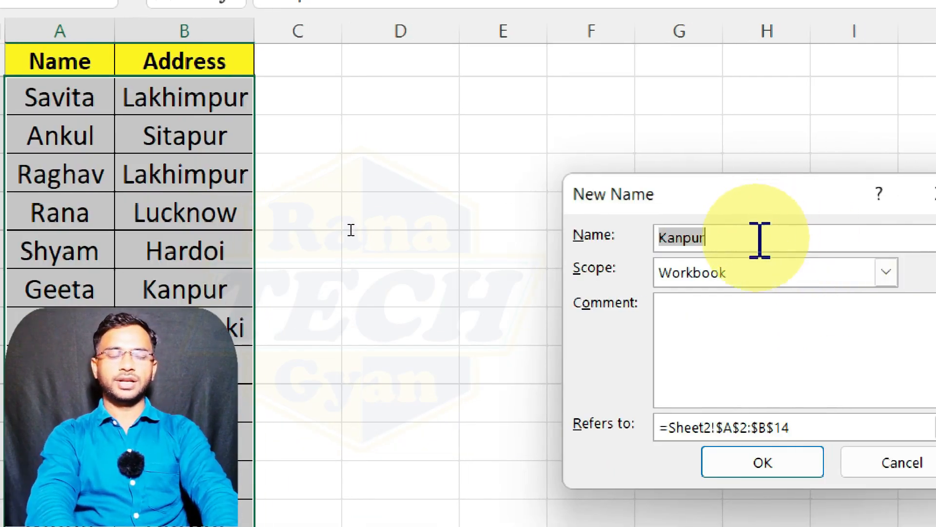
pyautogui.write('Name_list')
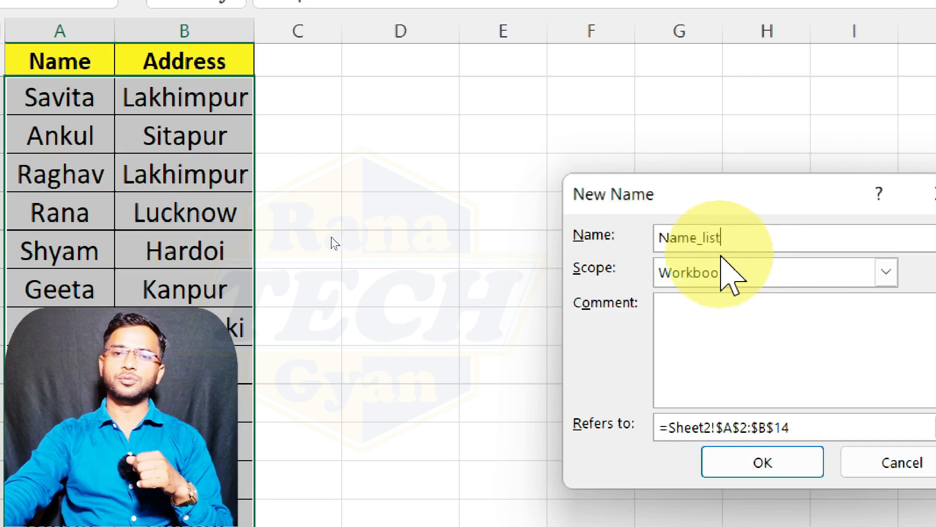
pyautogui.click(760, 464)
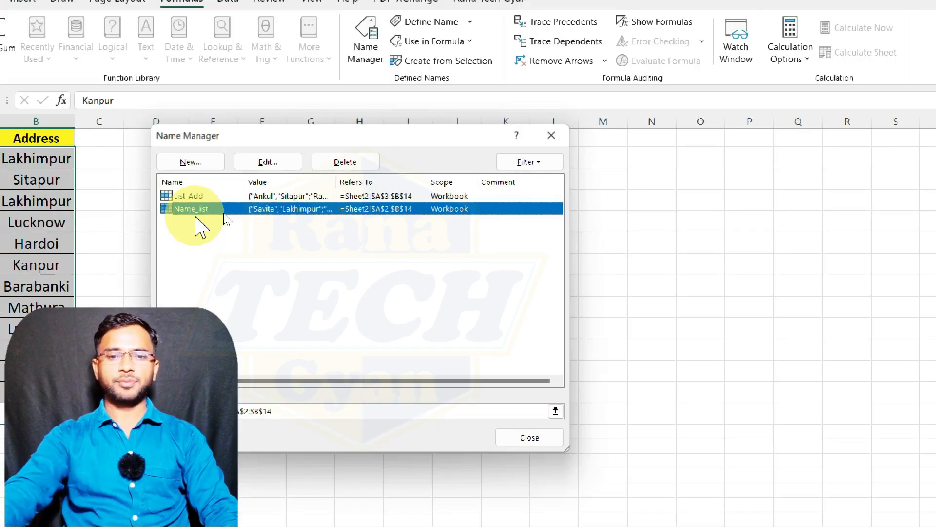
pyautogui.click(533, 439)
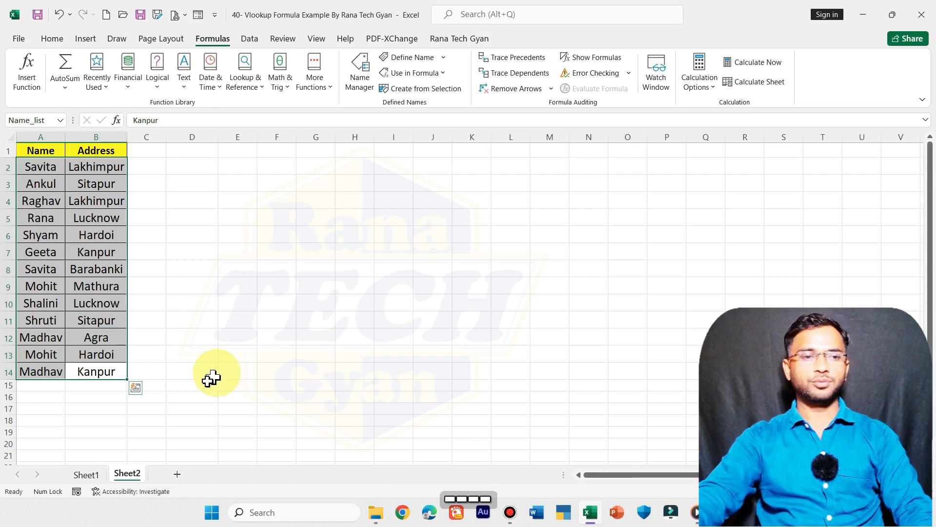
# Start a VLOOKUP formula in D3 on Sheet1 with B3 as the lookup value
pyautogui.click(89, 475)
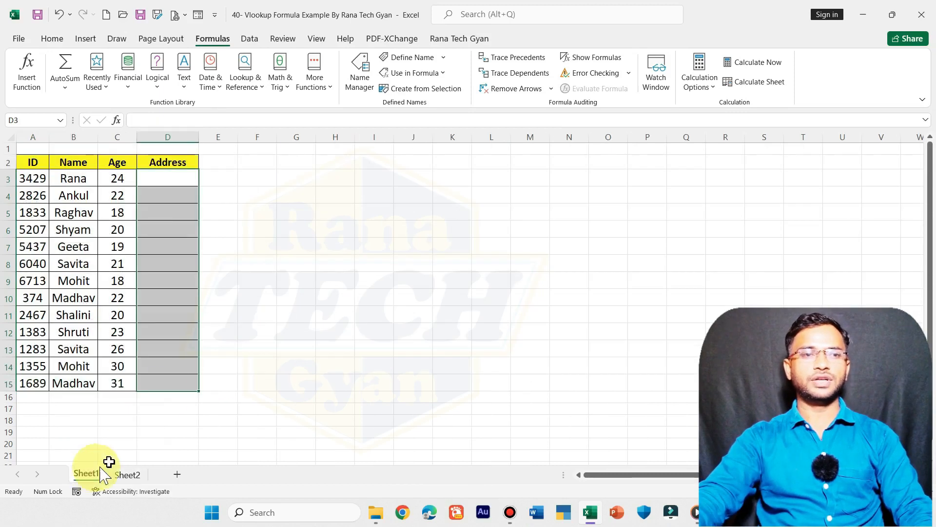
pyautogui.click(173, 184)
pyautogui.write('=vl')
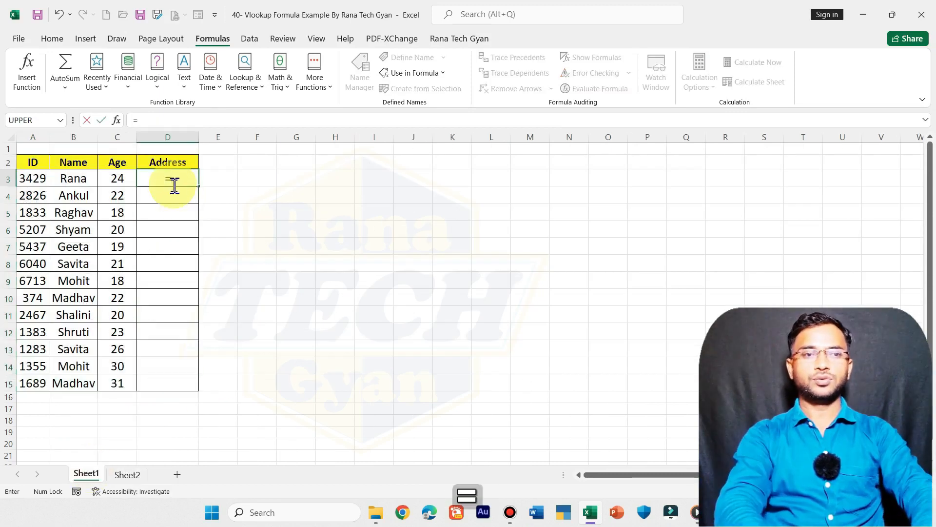
pyautogui.press('Tab')
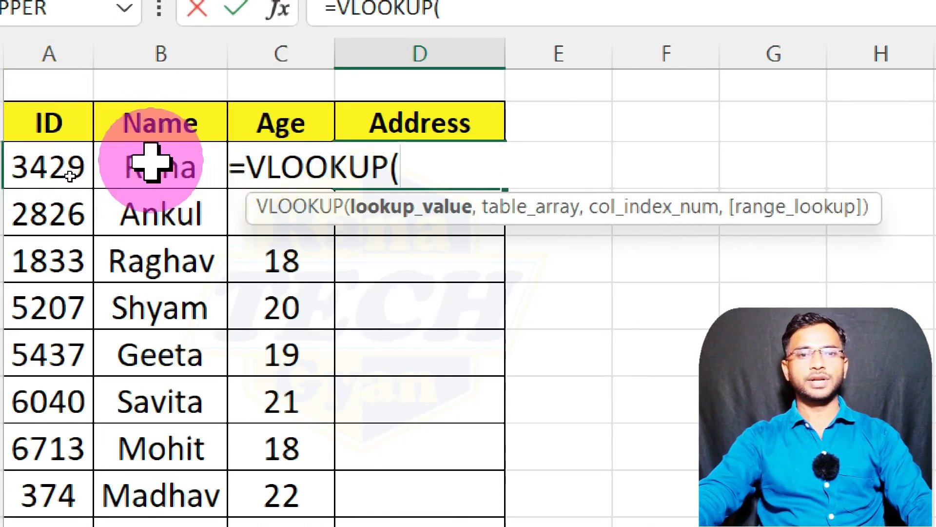
pyautogui.click(152, 162)
pyautogui.write(',')
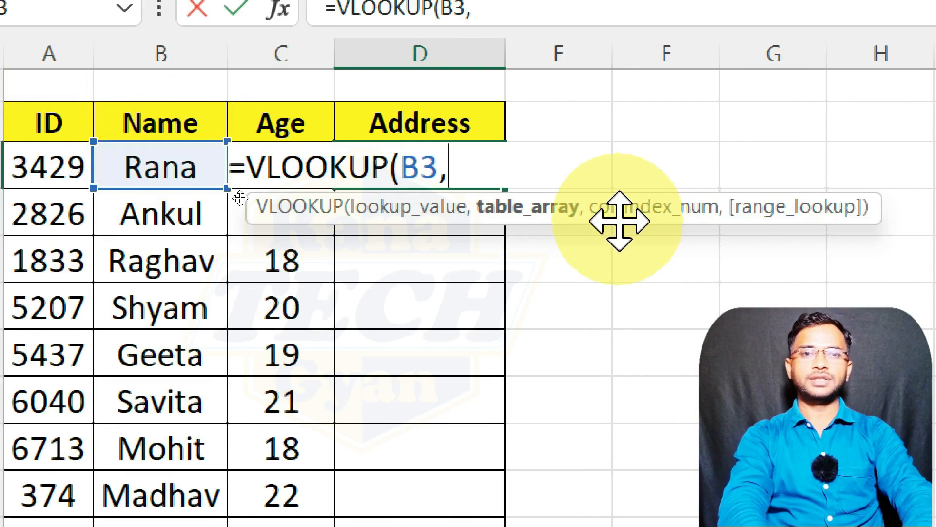
# Complete the D3 formula with table array Name_list, column index 2 and exact match 0, and fill it down to D15
pyautogui.write('name')
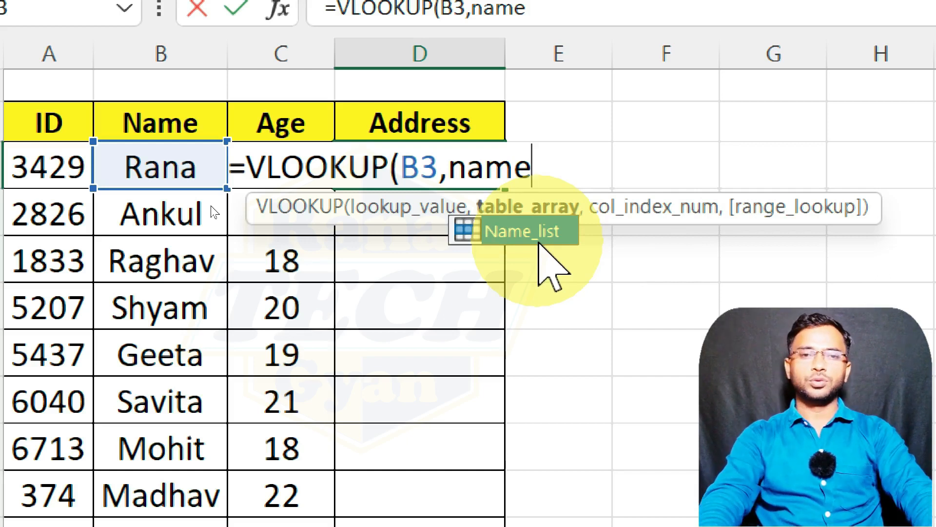
pyautogui.doubleClick(540, 239)
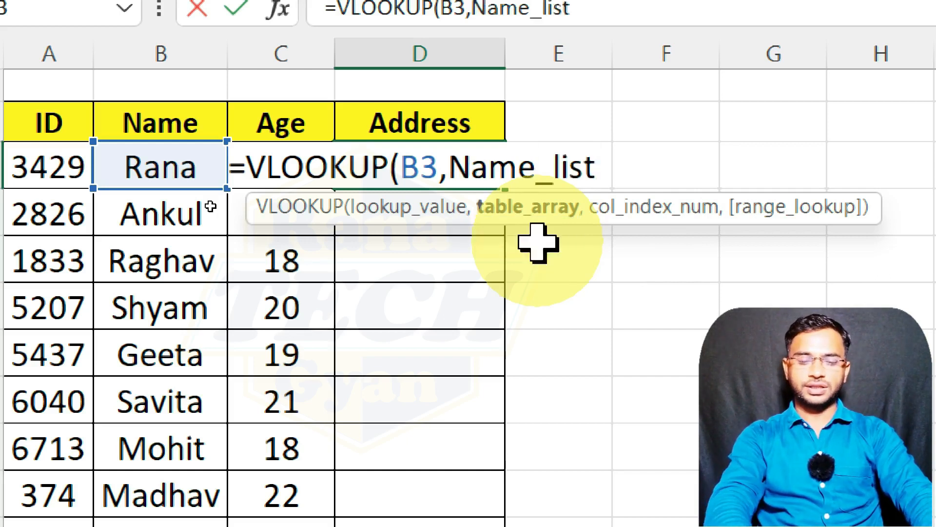
pyautogui.write(',')
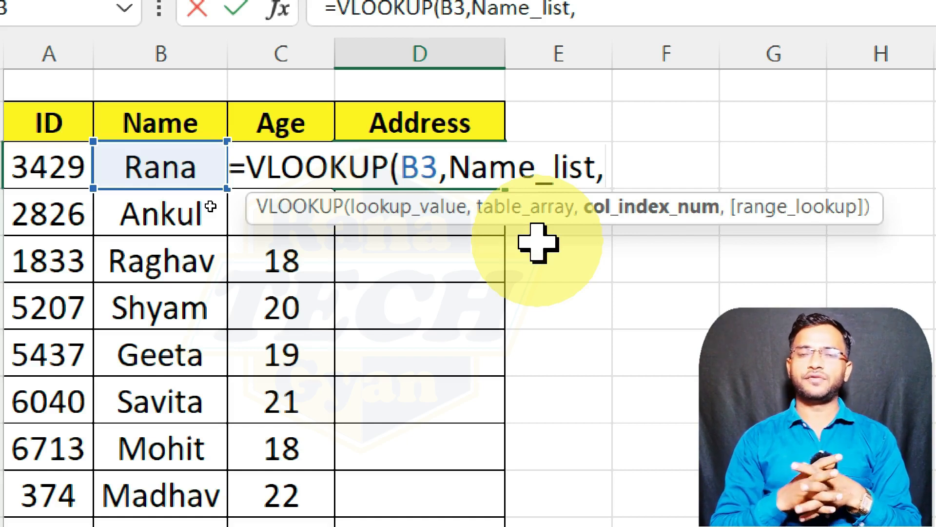
pyautogui.write('2')
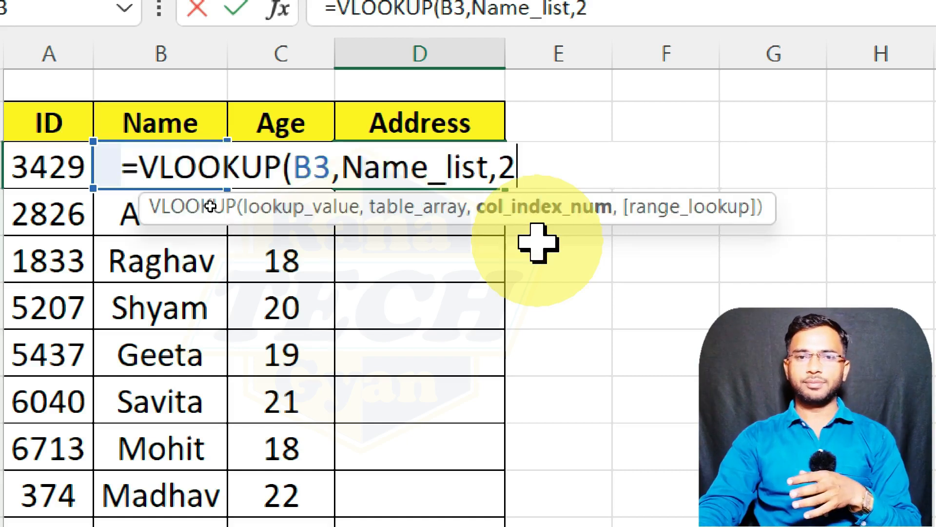
pyautogui.write(',')
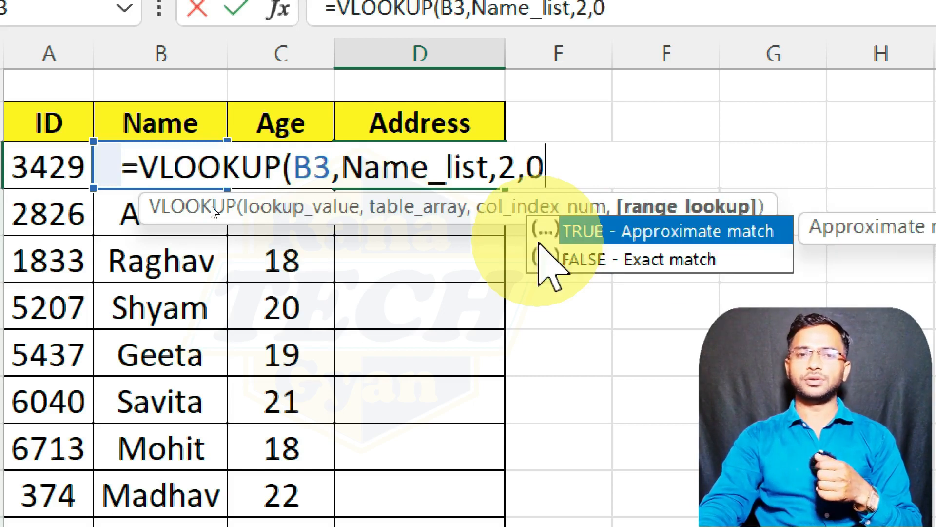
pyautogui.write('0)')
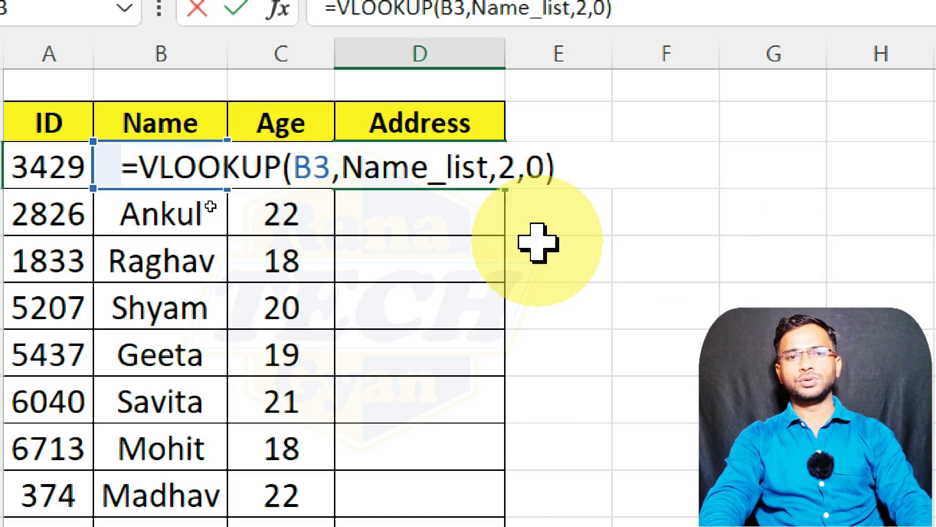
pyautogui.press('Return')
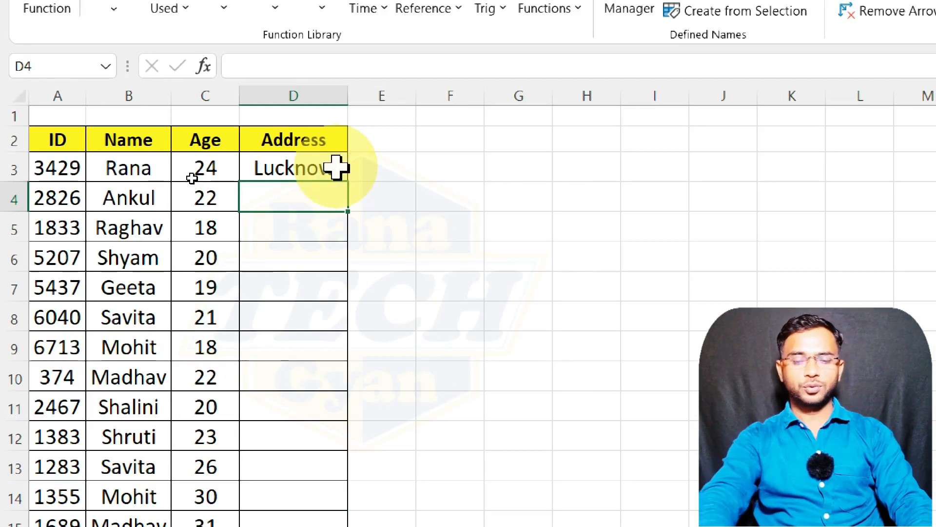
pyautogui.click(486, 168)
pyautogui.doubleClick(249, 180)
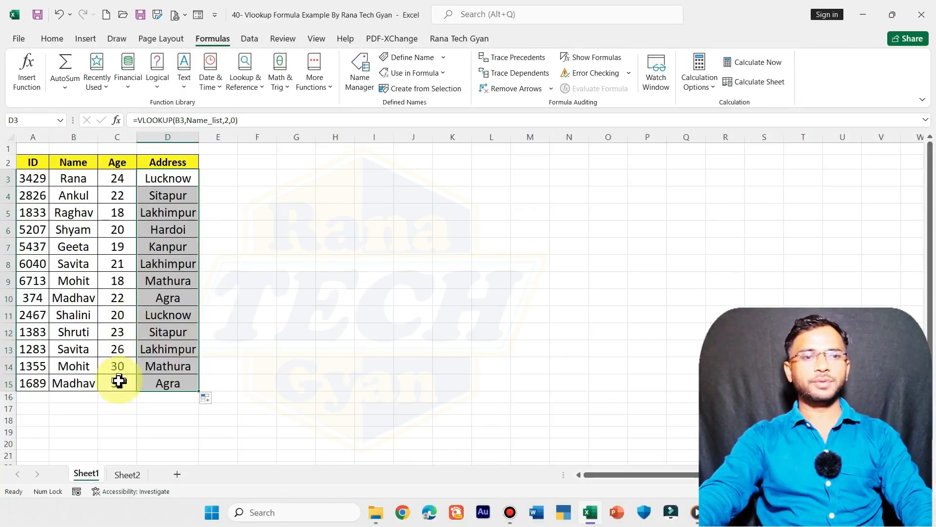
# Copy the table A2:D15 from Sheet1, add three new sheets and paste it at A1 on Sheet5
pyautogui.moveTo(114, 458); pyautogui.dragTo(85, 430)
pyautogui.moveTo(102, 366); pyautogui.dragTo(36, 232)
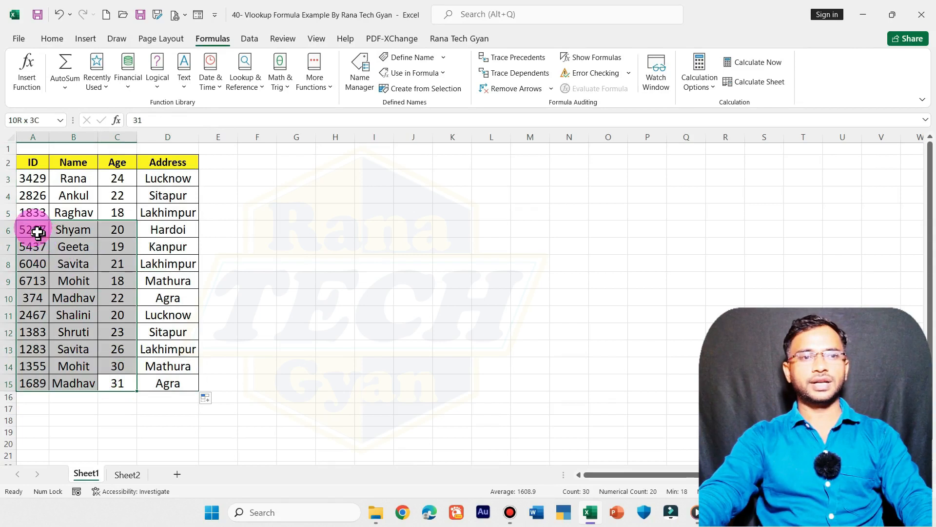
pyautogui.moveTo(26, 165); pyautogui.dragTo(192, 384)
pyautogui.hotkey('ctrl', 'c')
pyautogui.click(178, 476)
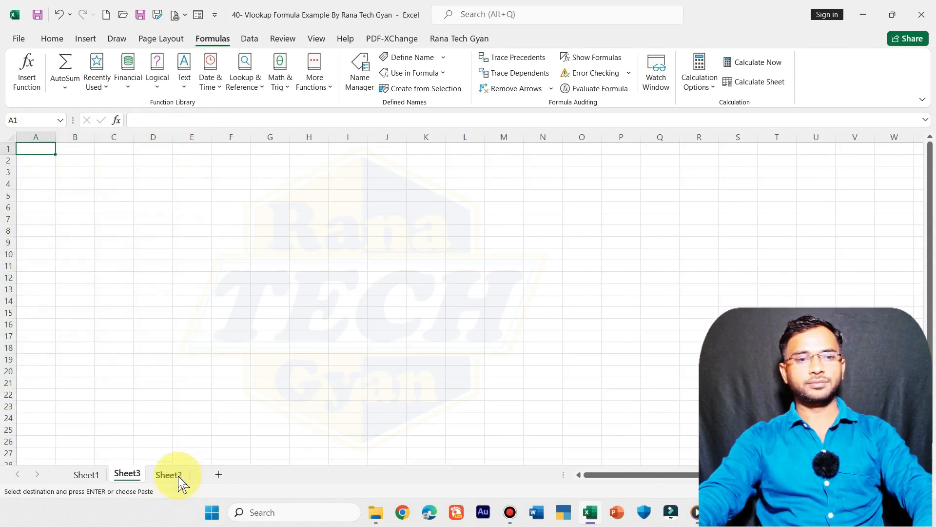
pyautogui.doubleClick(218, 475)
pyautogui.hotkey('ctrl', 'v')
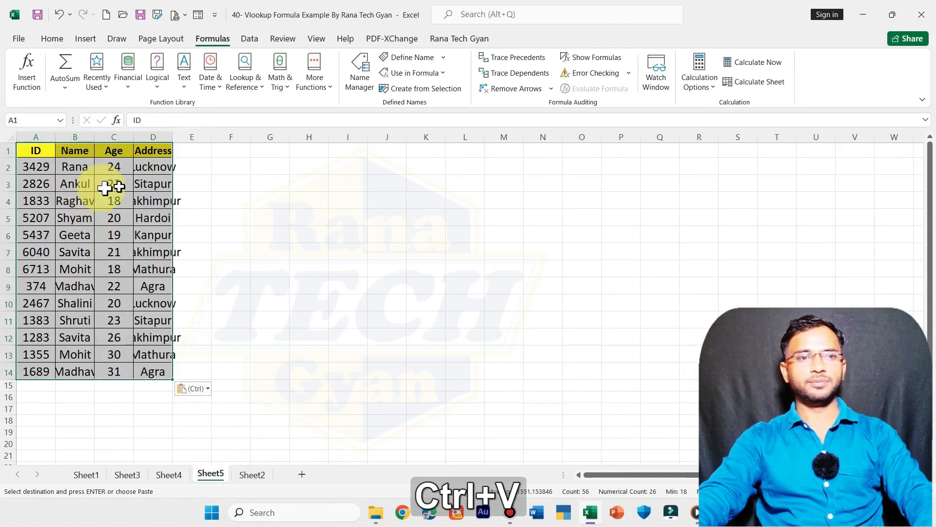
# Autofit the Name and Address columns on Sheet5 and clear the Address formulas from D2 downward
pyautogui.doubleClick(95, 138)
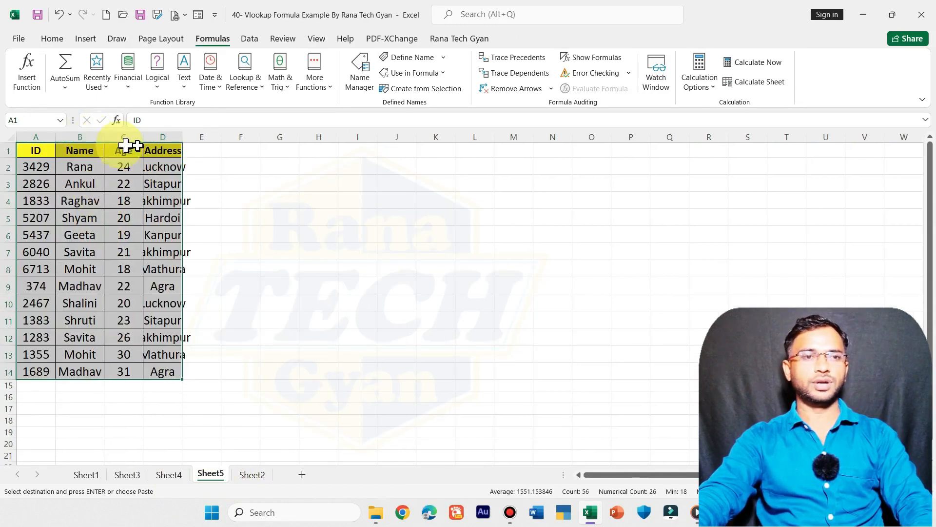
pyautogui.doubleClick(182, 138)
pyautogui.click(175, 171)
pyautogui.moveTo(175, 171); pyautogui.dragTo(174, 386)
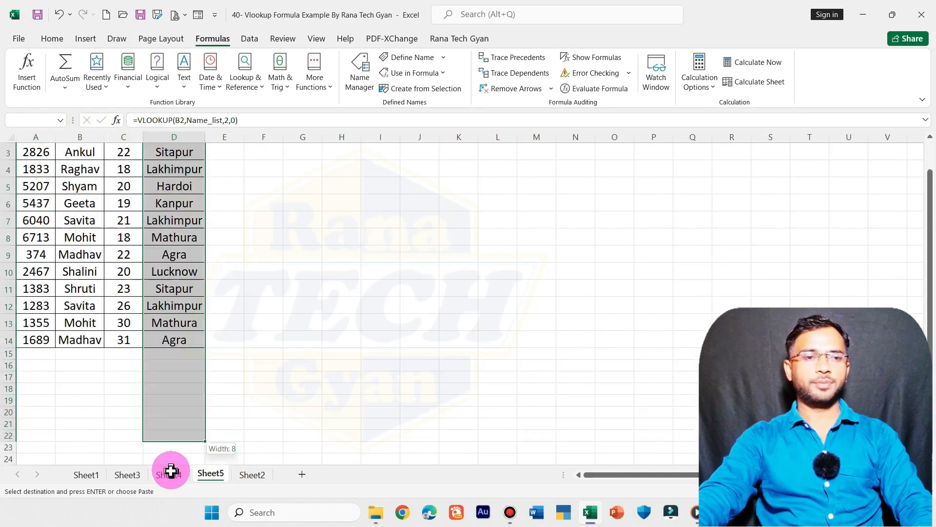
pyautogui.press('Delete')
# Start a VLOOKUP formula in D2 on Sheet5 with B2 as the lookup value
pyautogui.click(188, 166)
pyautogui.write('=vl')
pyautogui.press('Tab')
pyautogui.press('capslock')
pyautogui.click(79, 166)
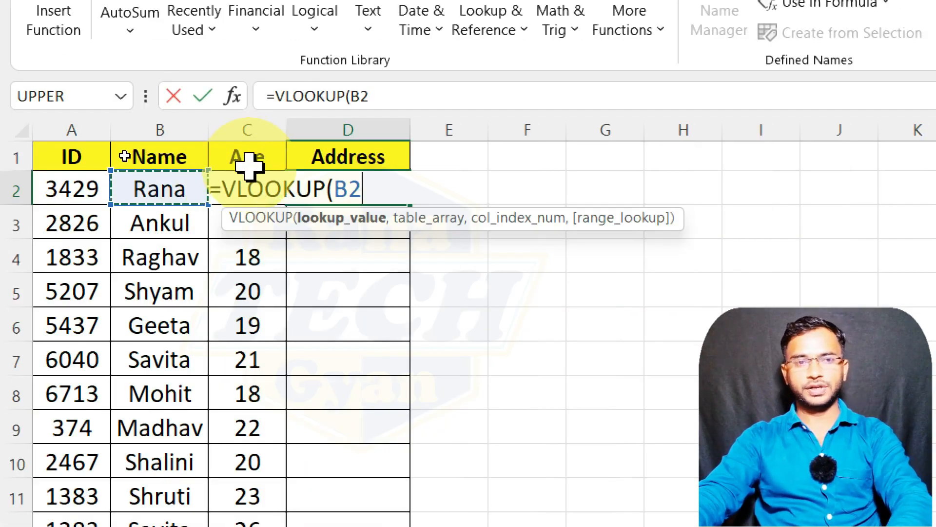
pyautogui.write(',')
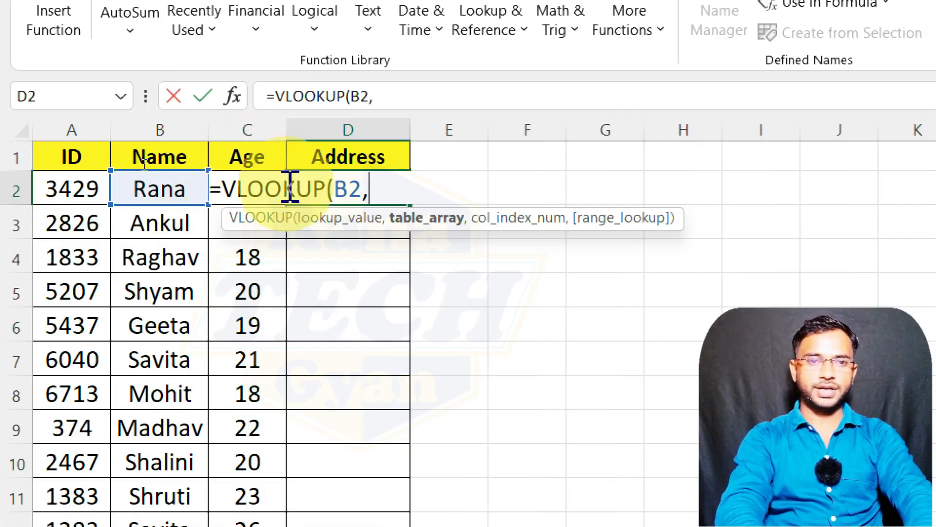
# Complete the D2 formula with Name_list, column index 2 and exact match 0, and fill it down to D14
pyautogui.write('NAME')
pyautogui.press('Tab')
pyautogui.write(',')
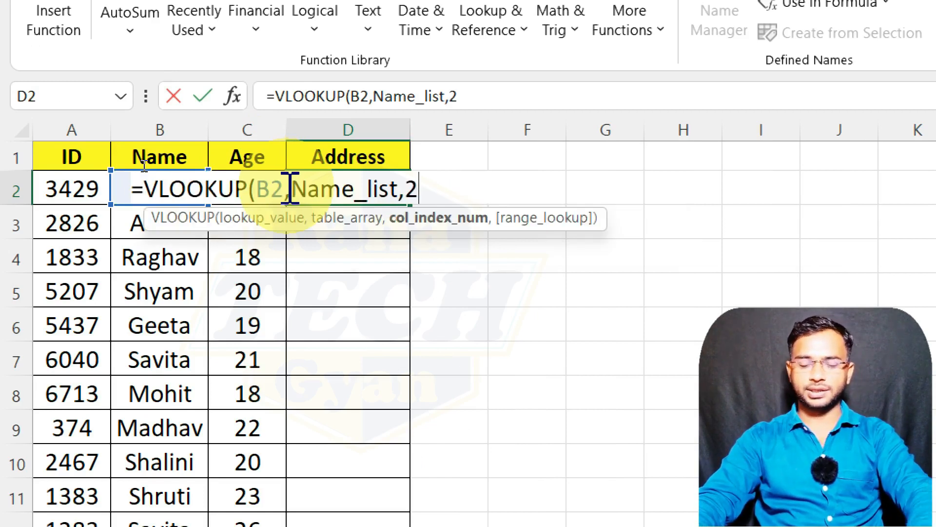
pyautogui.write('2,0)')
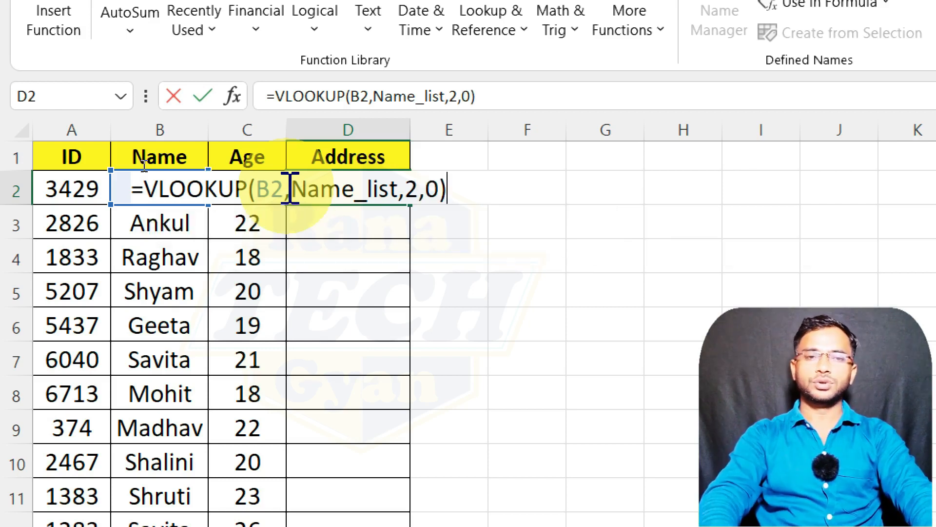
pyautogui.press('Return')
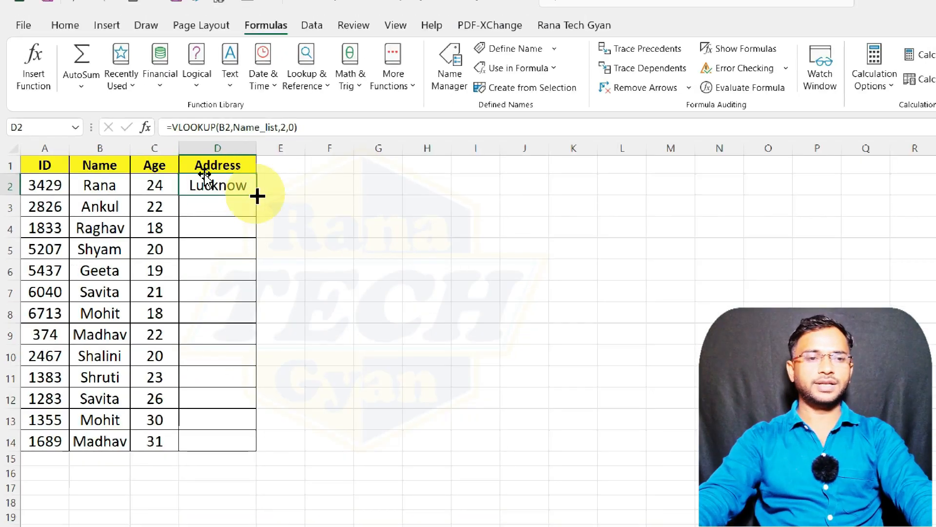
pyautogui.doubleClick(257, 196)
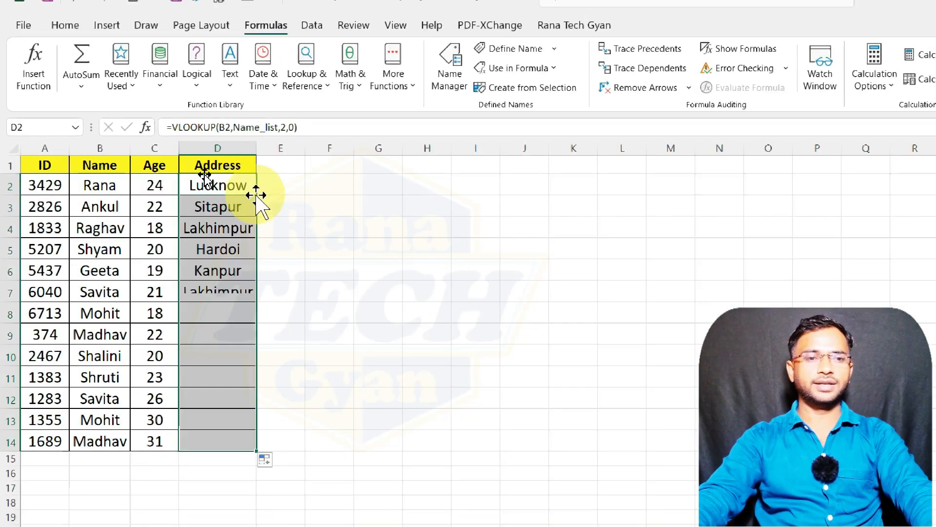
pyautogui.click(261, 228)
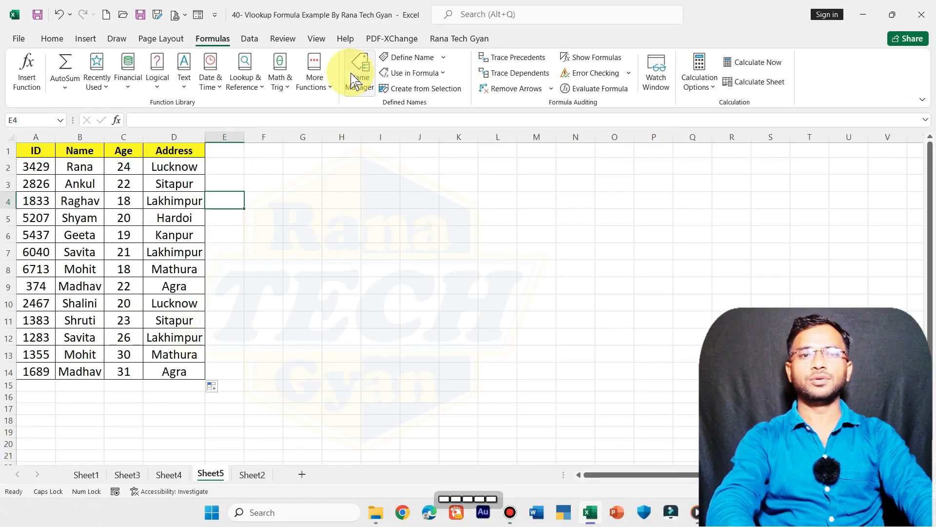
# Delete the defined names List_Add and Name_list in the Name Manager
pyautogui.click(368, 89)
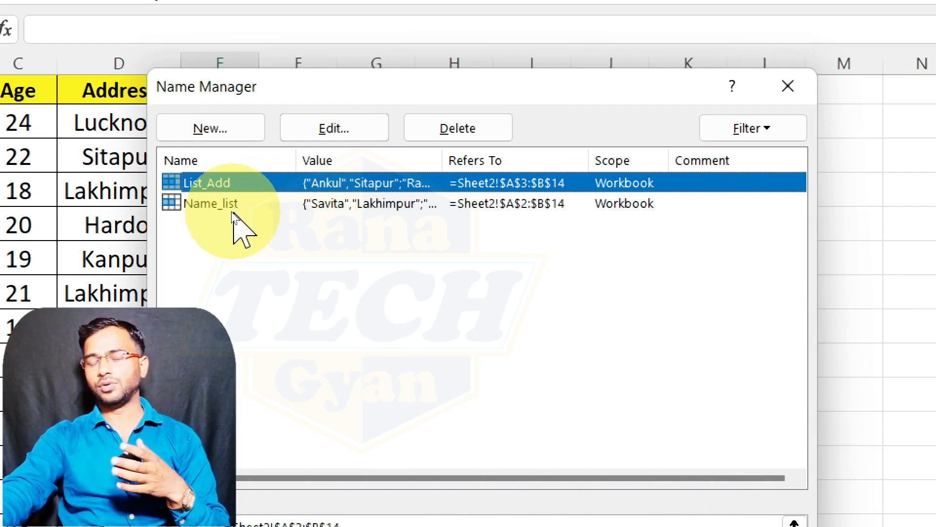
pyautogui.click(472, 127)
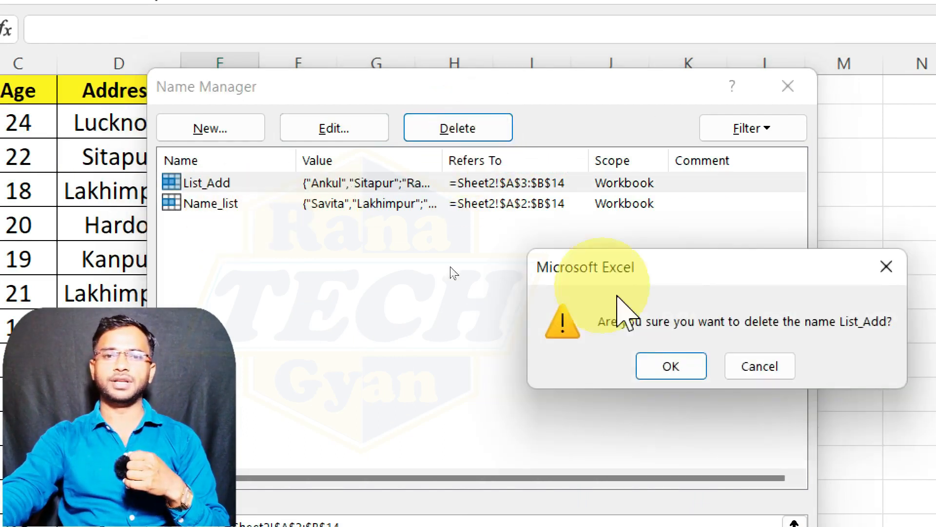
pyautogui.click(641, 365)
pyautogui.click(454, 183)
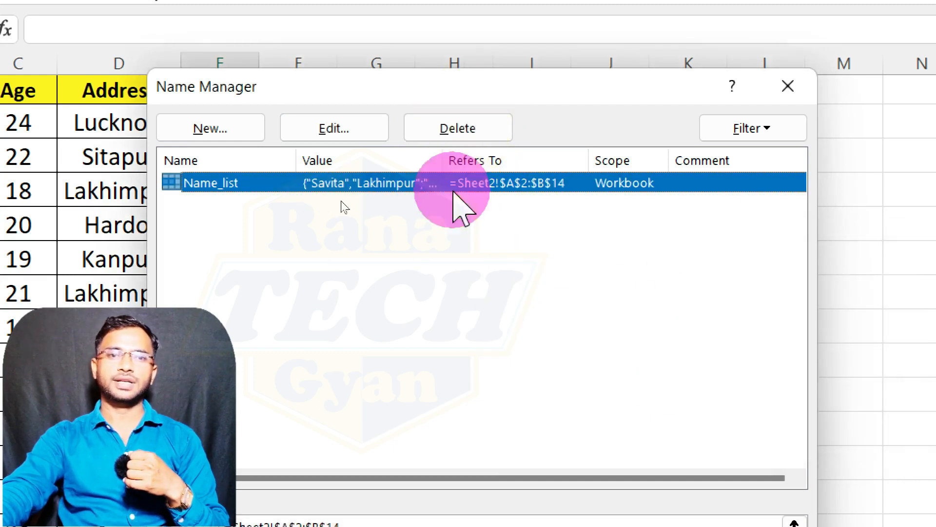
pyautogui.click(459, 128)
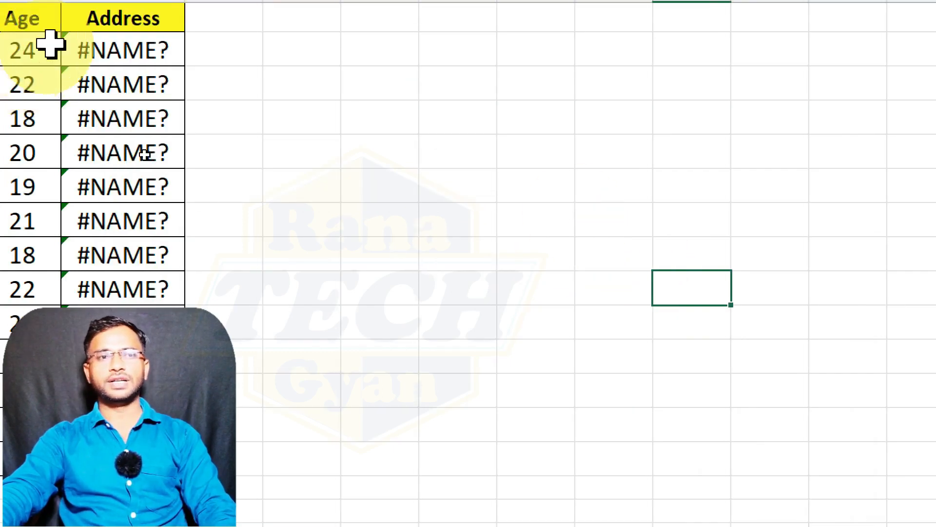